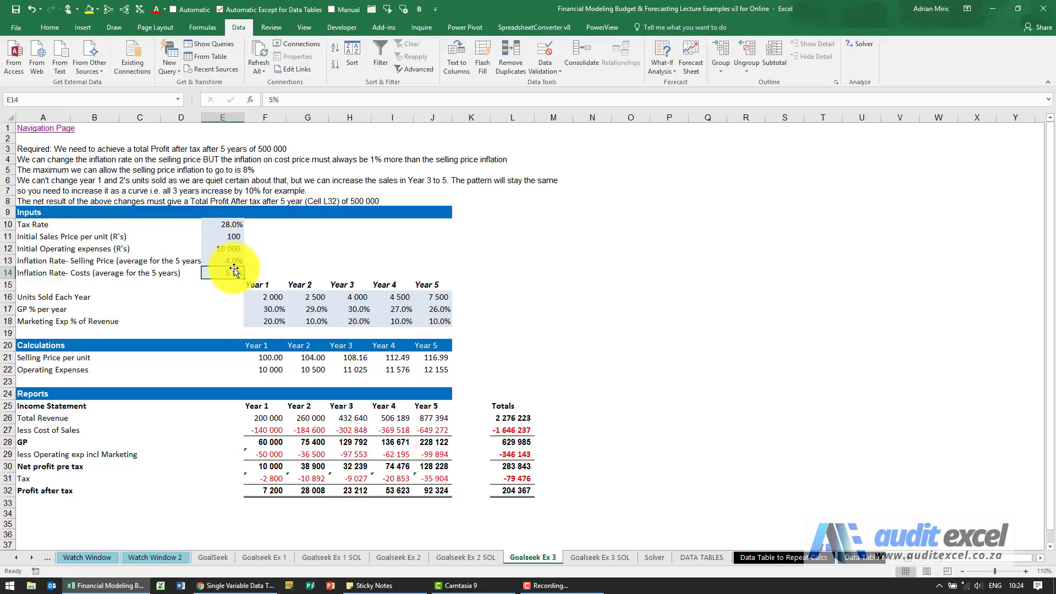
- Replace the cost inflation rate in E14 with the formula =E13+1% and remove the cell's input fill
{"action": "left_click", "coordinate": [229, 274]}
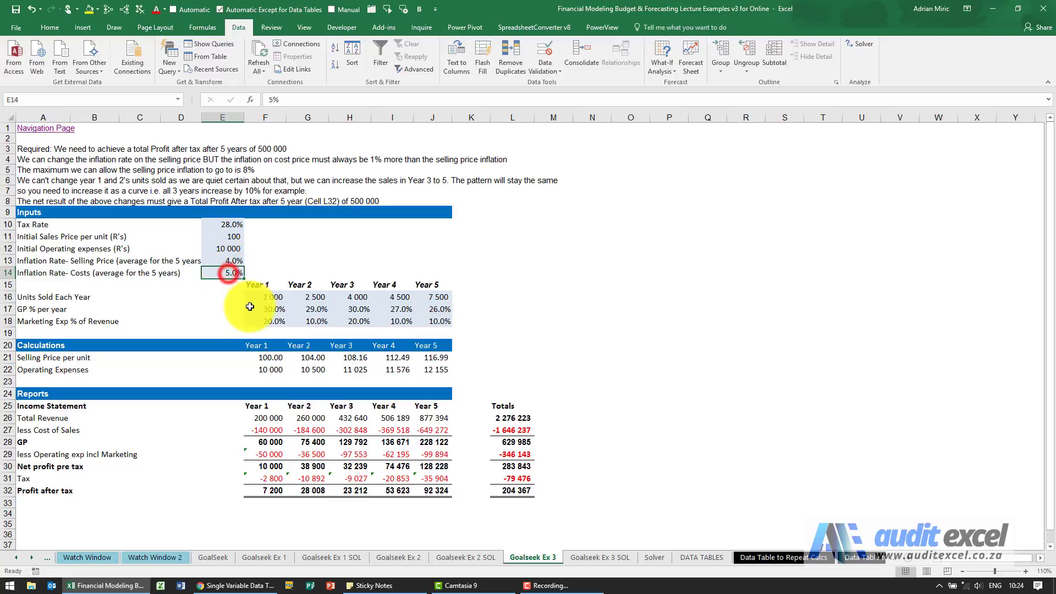
{"action": "type", "text": "="}
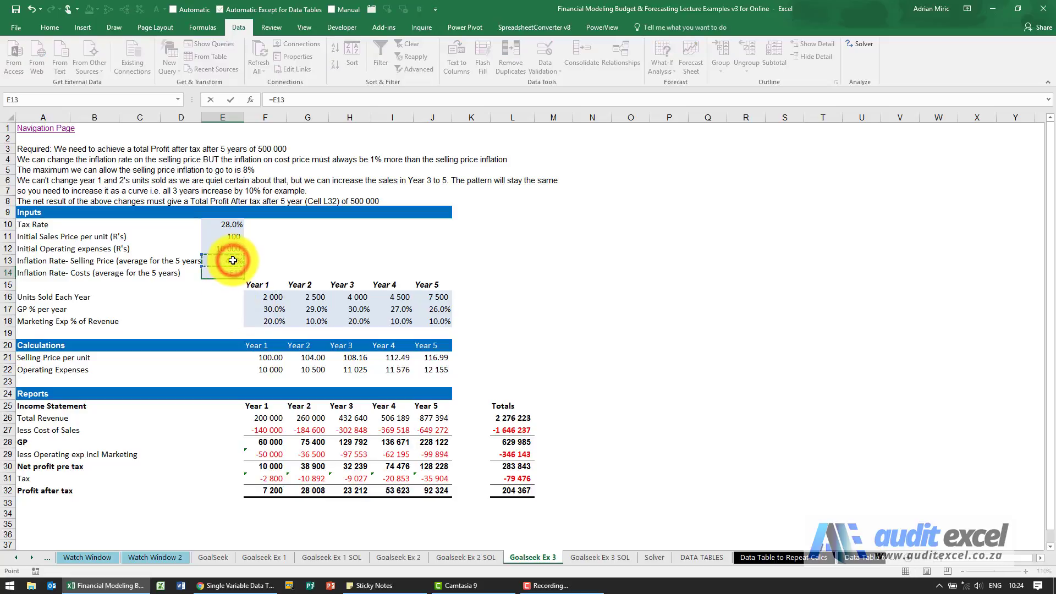
{"action": "key", "text": "ctrl+Return"}
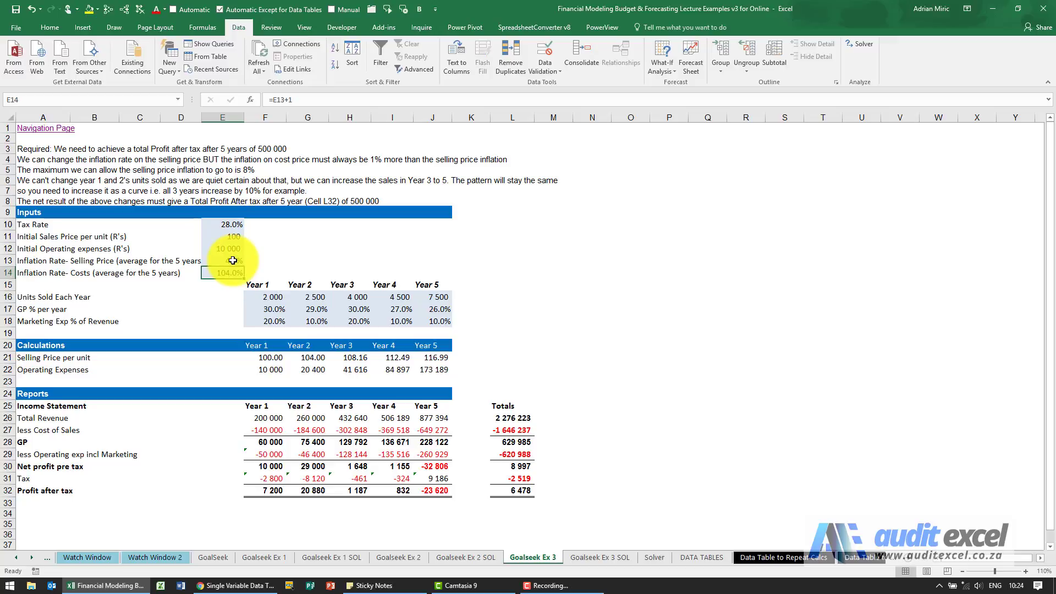
{"action": "left_click", "coordinate": [310, 104]}
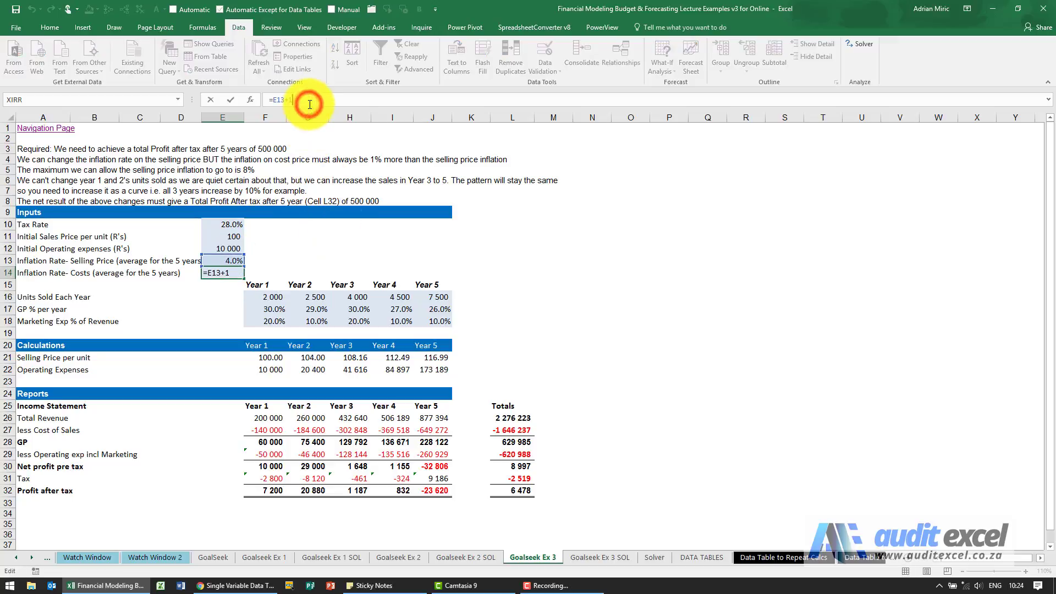
{"action": "key", "text": "ctrl+Return"}
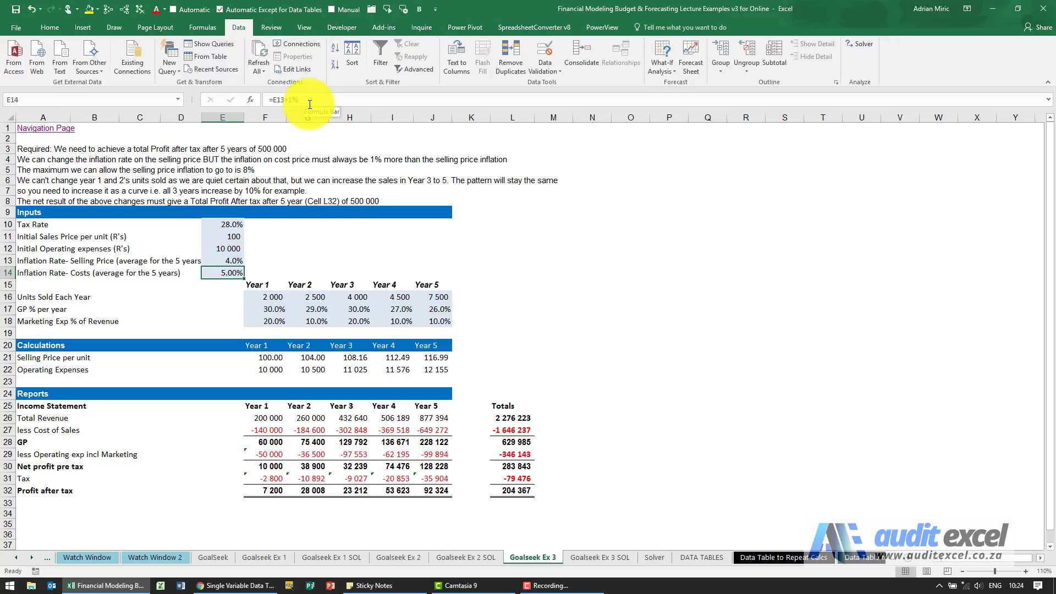
{"action": "left_click", "coordinate": [97, 10]}
{"action": "left_click", "coordinate": [104, 130]}
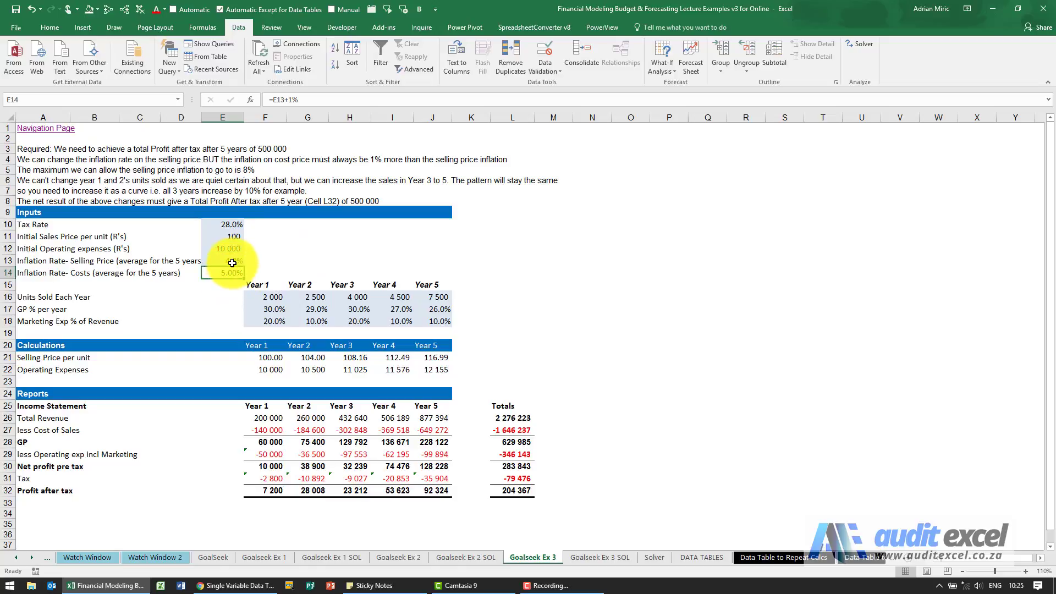
- Goal Seek the total profit after tax in L32 to 500000 by changing the selling price inflation rate in E13
{"action": "left_click", "coordinate": [516, 490]}
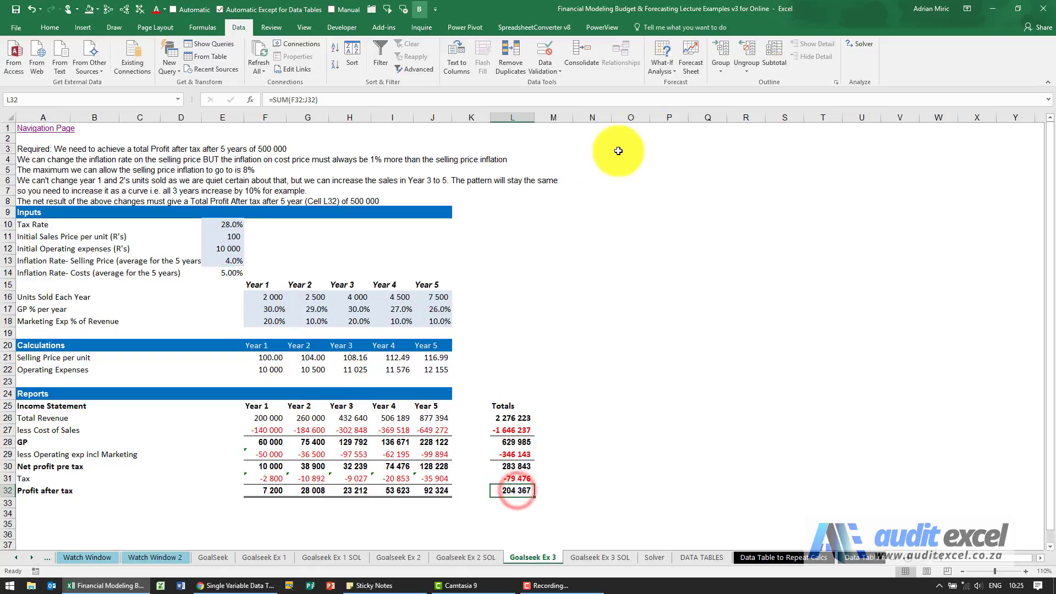
{"action": "left_click", "coordinate": [665, 66]}
{"action": "left_click", "coordinate": [672, 98]}
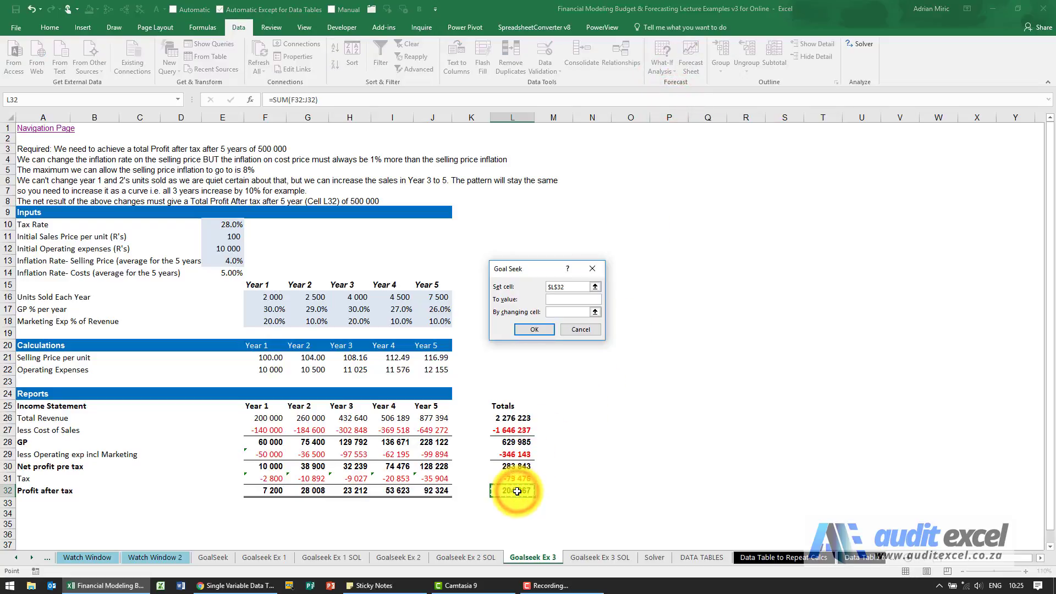
{"action": "key", "text": "Tab"}
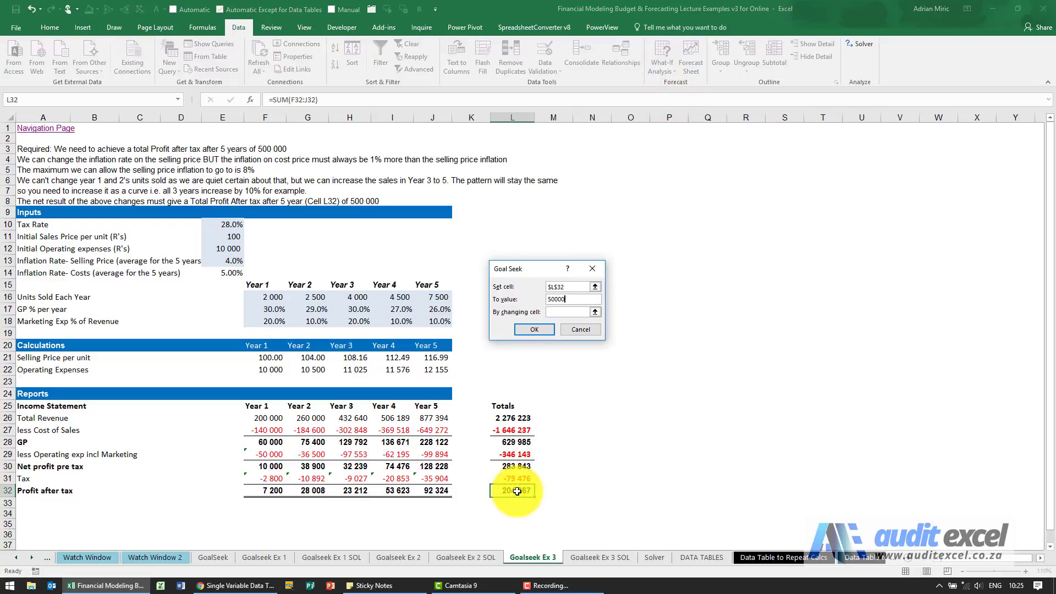
{"action": "key", "text": "Tab"}
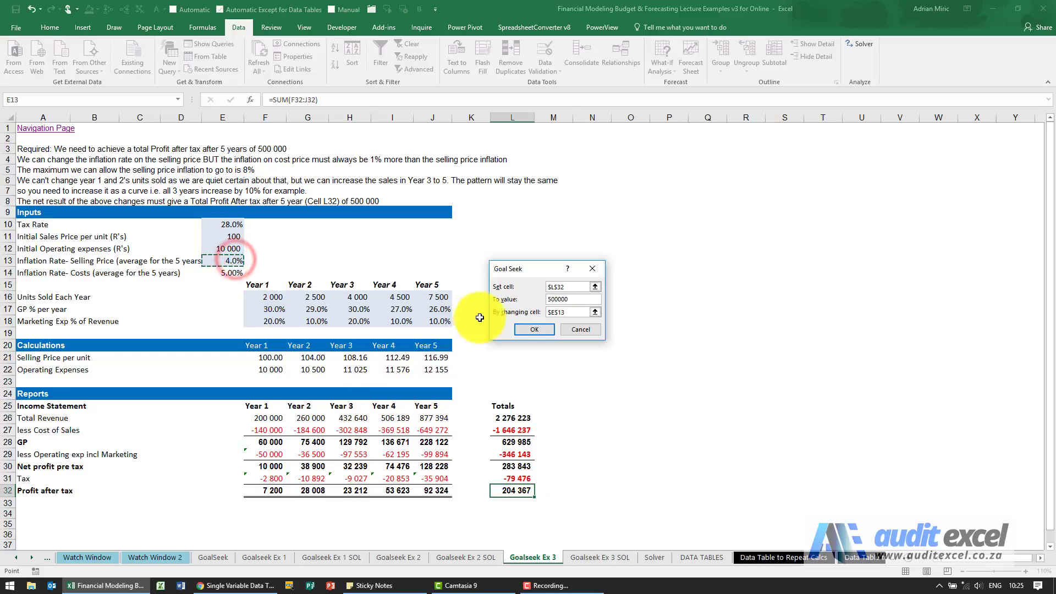
{"action": "left_click", "coordinate": [521, 331]}
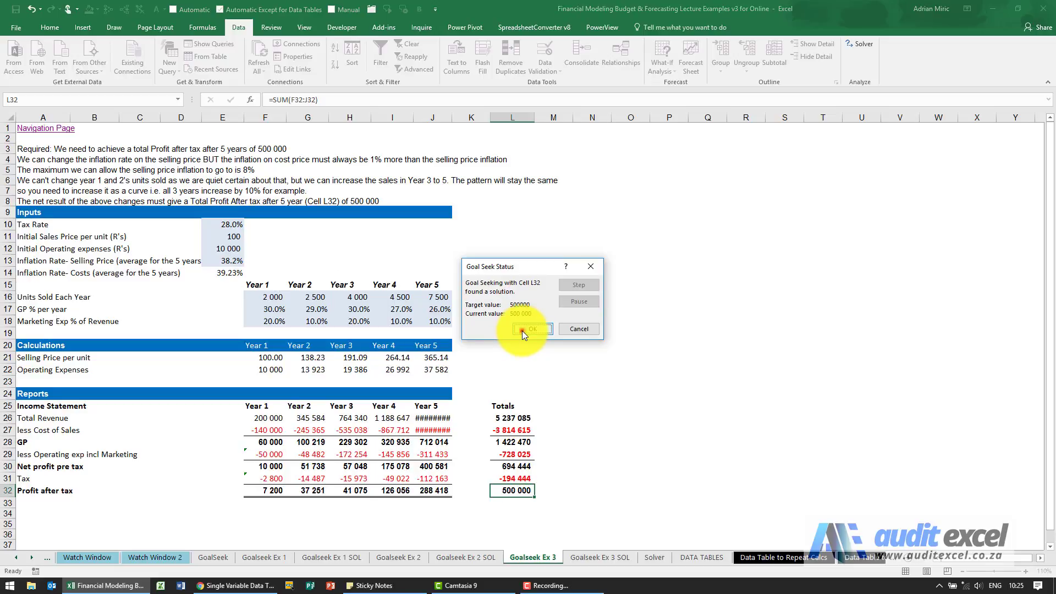
{"action": "left_click", "coordinate": [523, 331]}
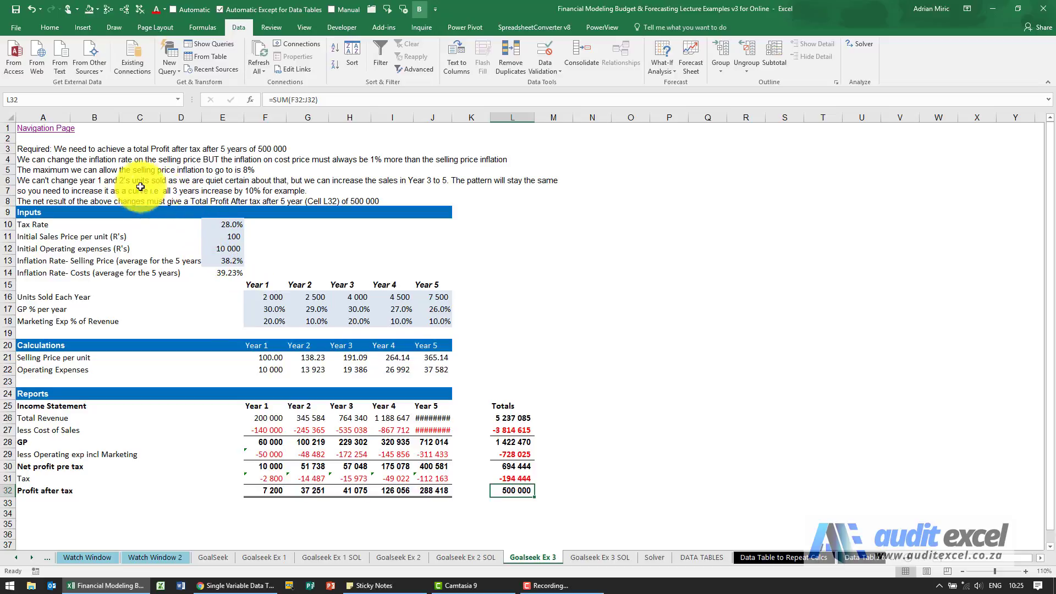
- Set the selling price inflation rate in E13 to 8%
{"action": "left_click", "coordinate": [229, 260]}
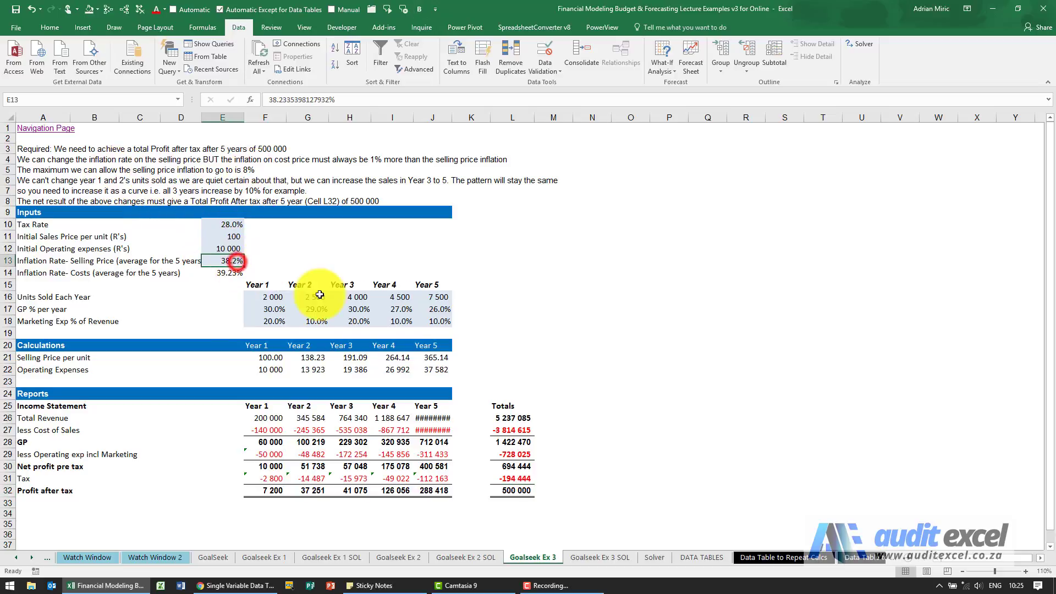
{"action": "type", "text": "8%"}
{"action": "key", "text": "Return"}
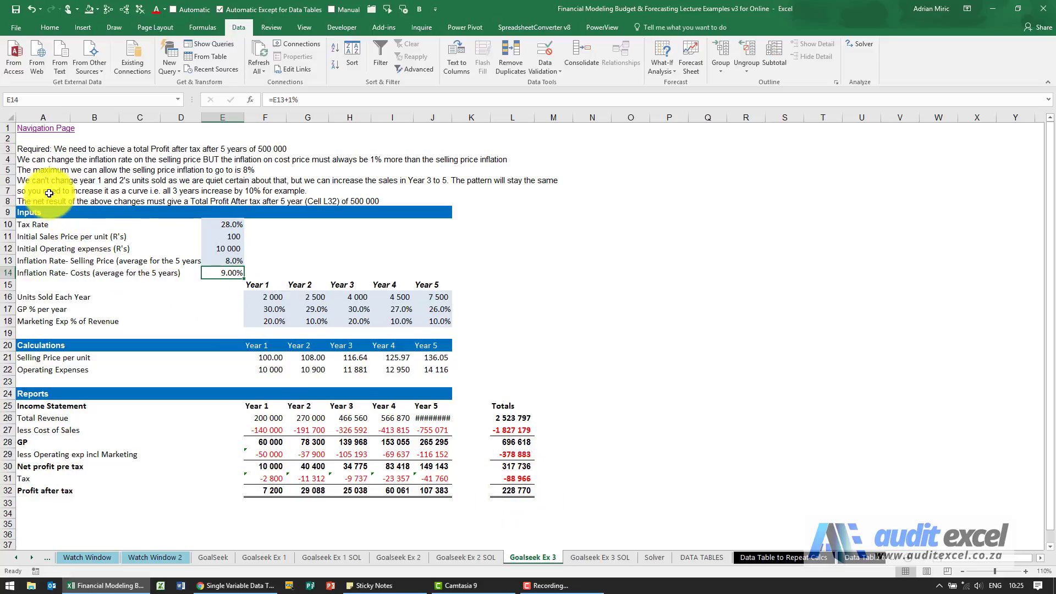
{"action": "left_click", "coordinate": [269, 301]}
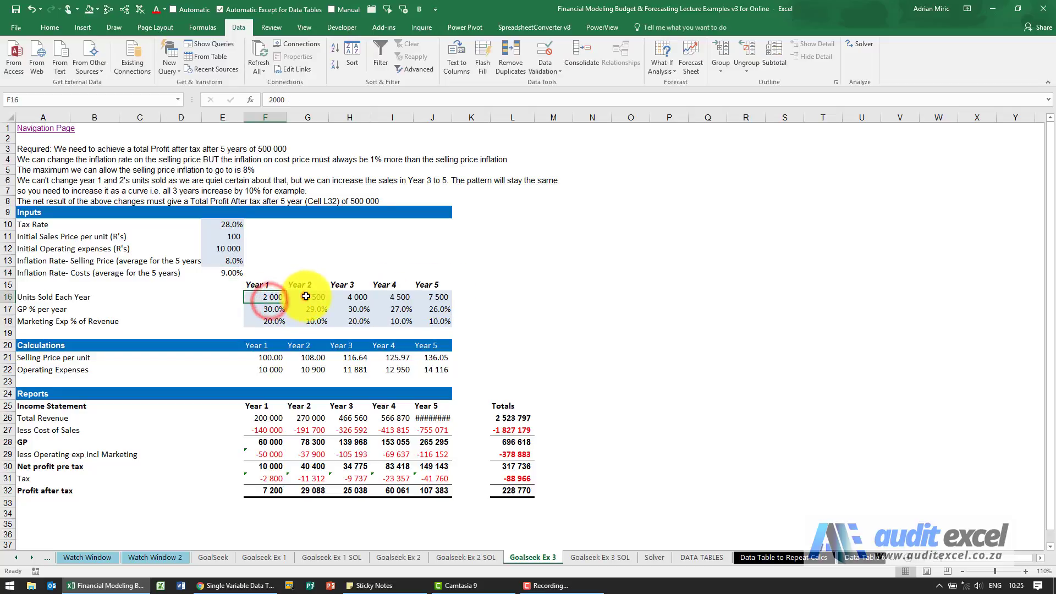
{"action": "left_click", "coordinate": [302, 297]}
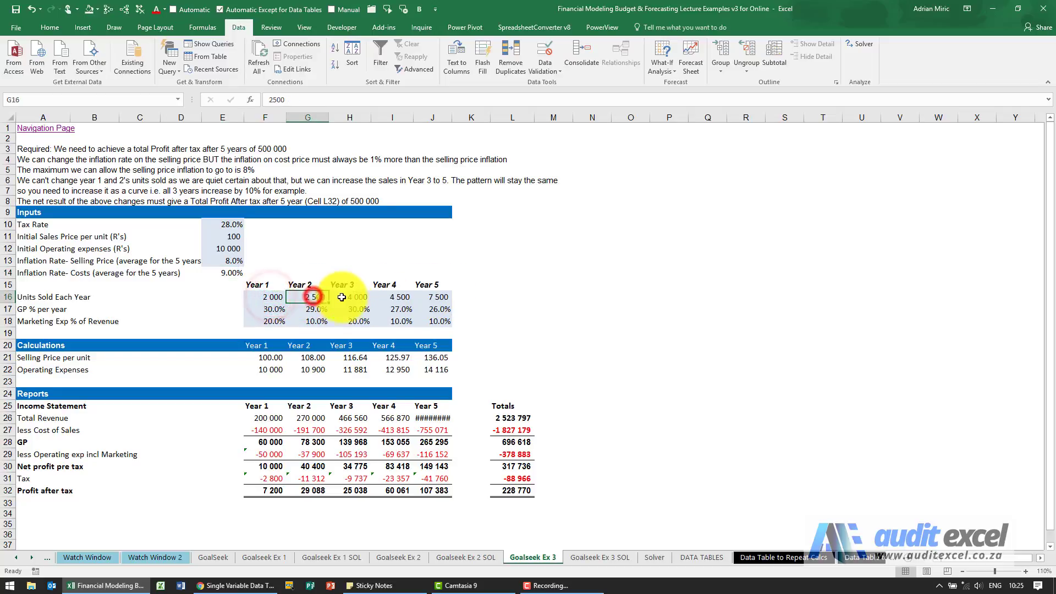
{"action": "left_click", "coordinate": [351, 297]}
{"action": "left_click_drag", "start_coordinate": [351, 297], "coordinate": [427, 298]}
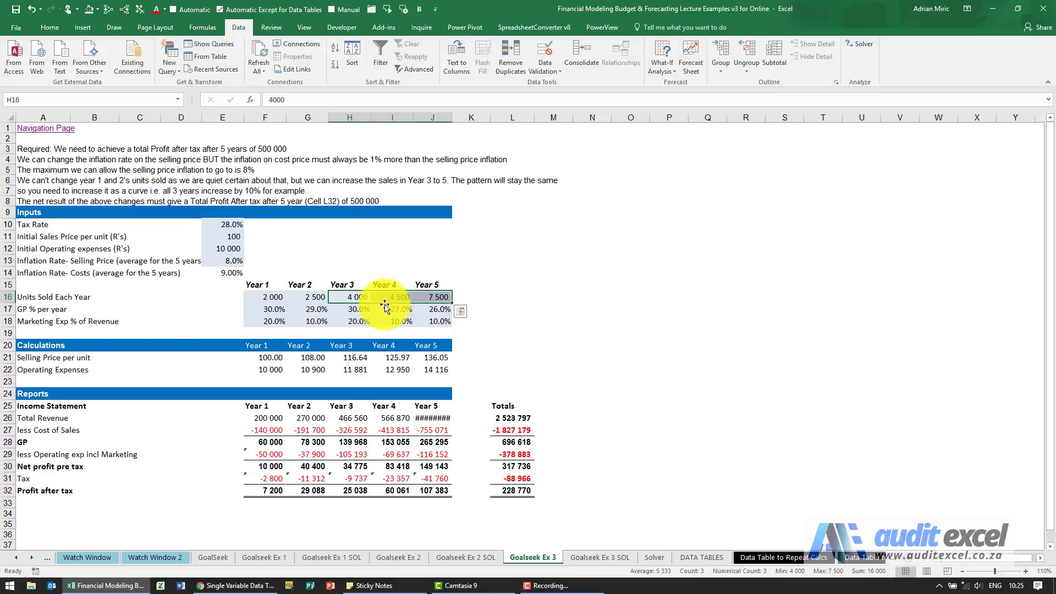
- Copy the units sold label from A16 to A35 and extend it to "Units Sold Each Year (Original)"
{"action": "left_click", "coordinate": [35, 521]}
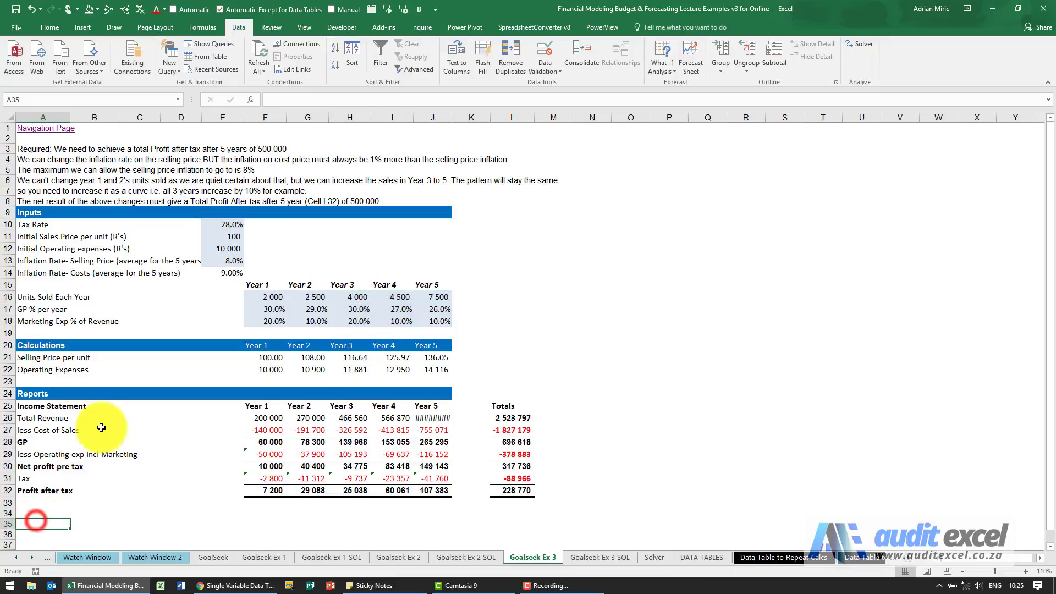
{"action": "left_click", "coordinate": [42, 298]}
{"action": "key", "text": "ctrl+c"}
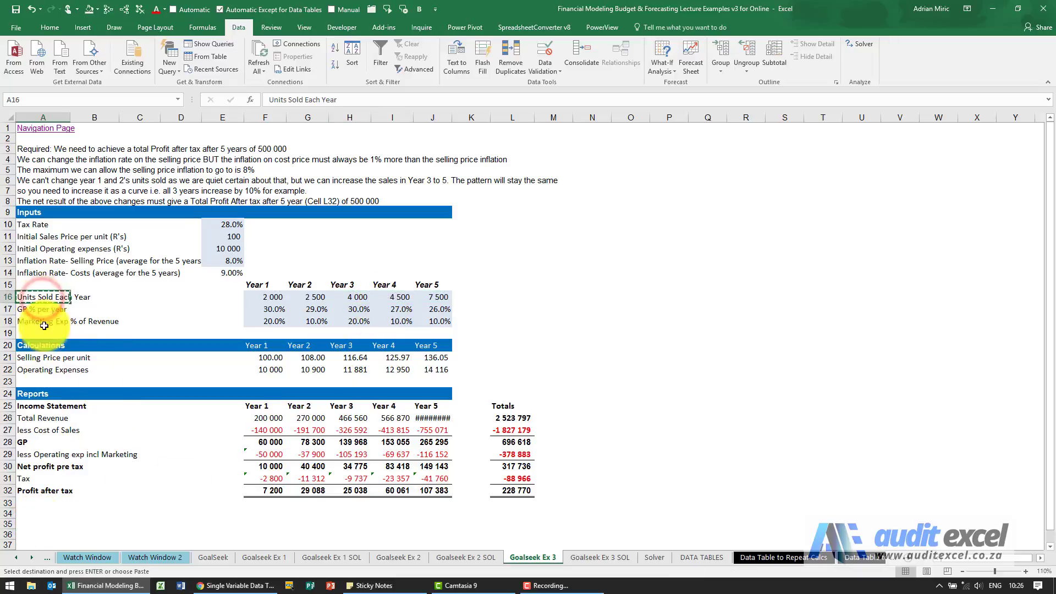
{"action": "left_click", "coordinate": [34, 522]}
{"action": "key", "text": "ctrl+v"}
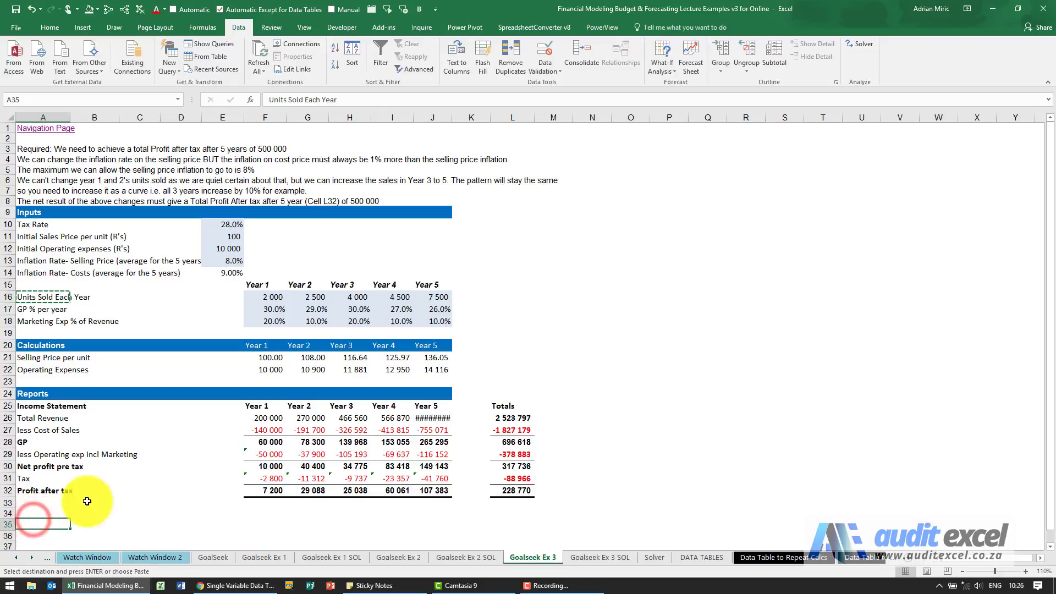
{"action": "left_click", "coordinate": [347, 100]}
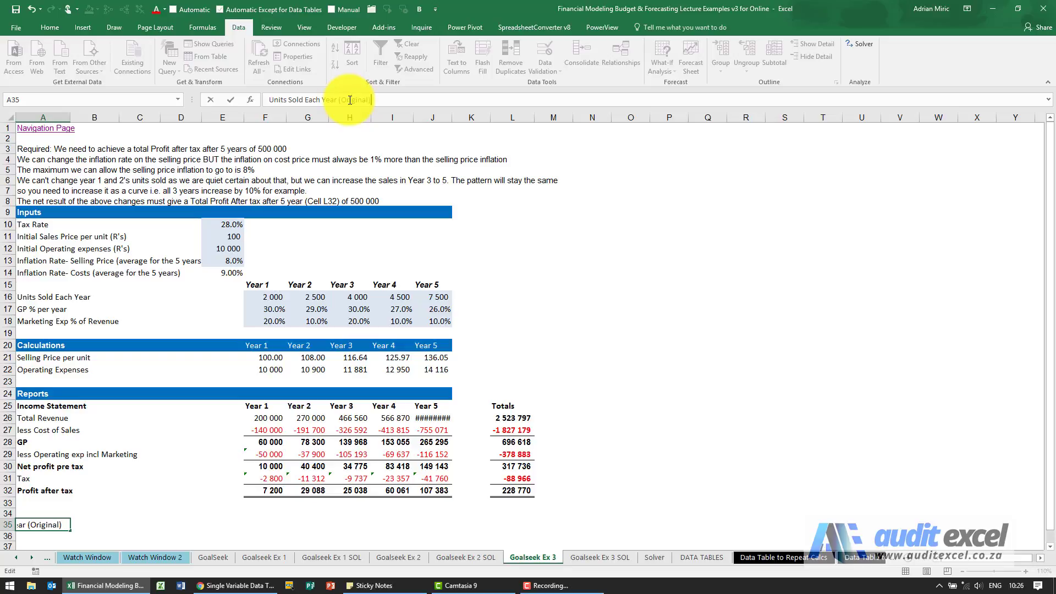
{"action": "key", "text": "ctrl+Return"}
- Copy the five yearly units sold values from F16:J16 into the row starting at F35
{"action": "key", "text": "Right"}
{"action": "key", "text": "Right"}
{"action": "key", "text": "Right"}
{"action": "key", "text": "Right"}
{"action": "key", "text": "Right"}
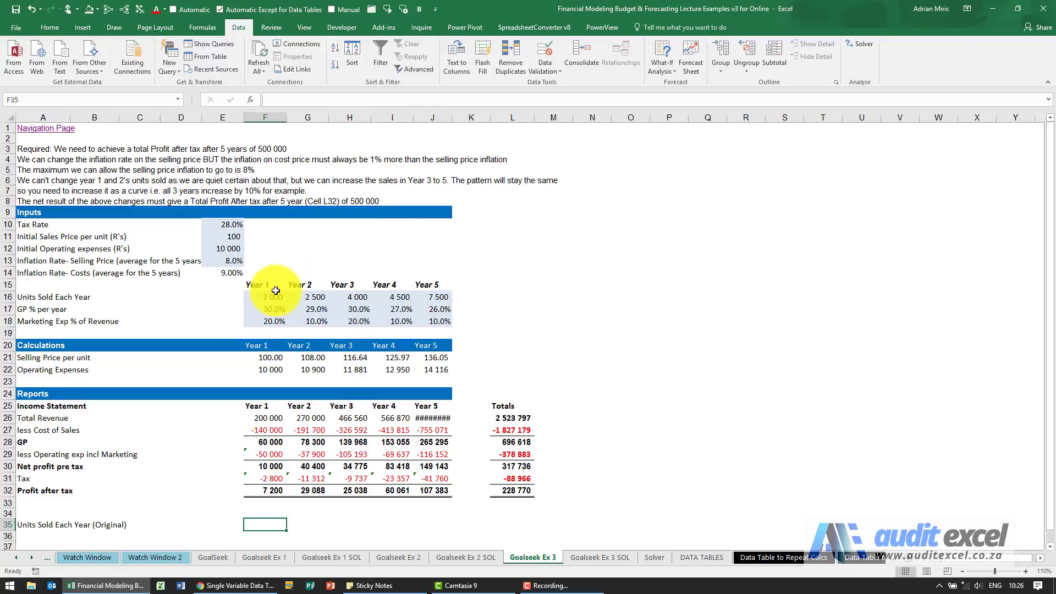
{"action": "left_click_drag", "start_coordinate": [274, 296], "coordinate": [420, 297]}
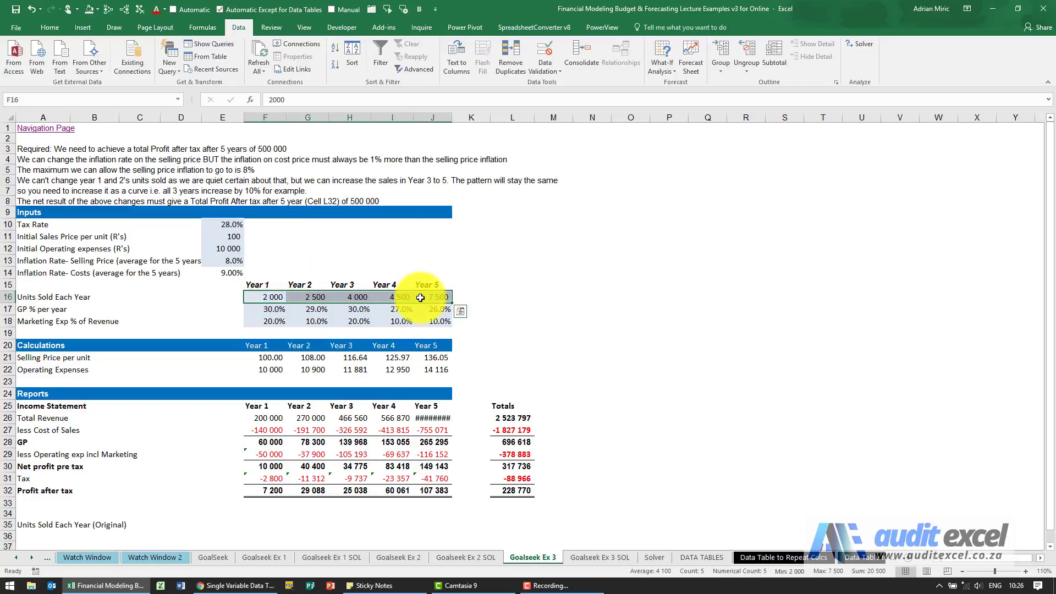
{"action": "key", "text": "ctrl+c"}
{"action": "left_click", "coordinate": [269, 523]}
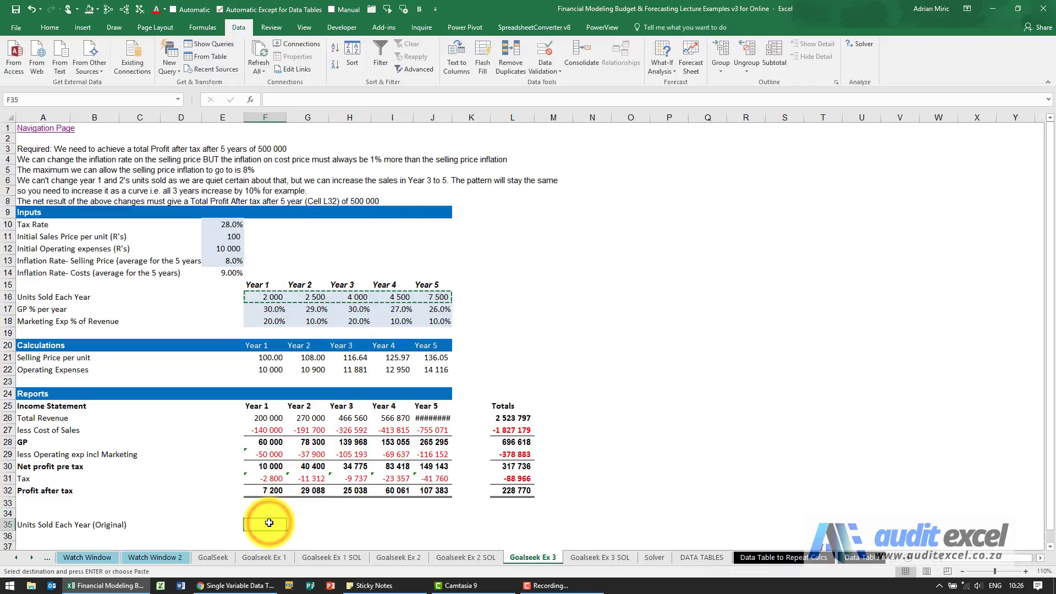
{"action": "key", "text": "ctrl+v"}
- Label the row below the original units sold with "%" in A36
{"action": "left_click", "coordinate": [50, 534]}
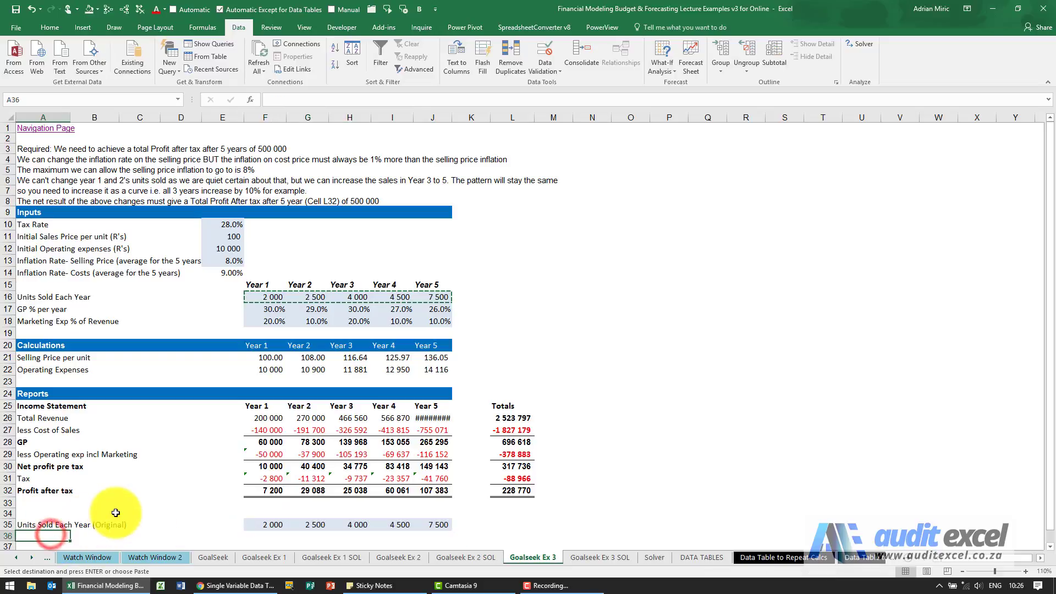
{"action": "type", "text": "%"}
{"action": "key", "text": "Return"}
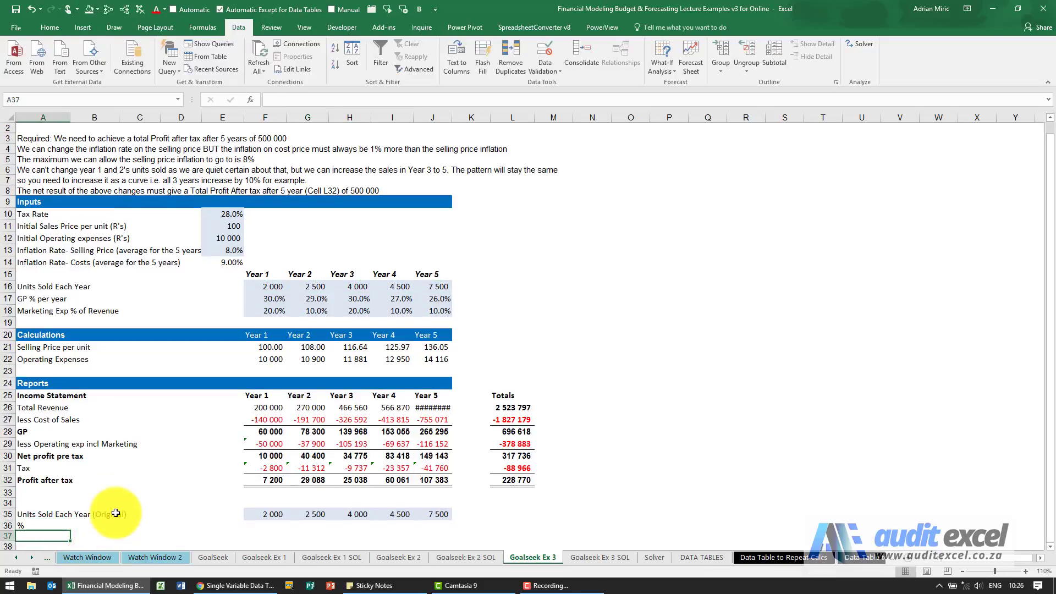
- Enter 100% for Year 1 in F36 and copy it to Years 2 and 3 in G36:H36
{"action": "key", "text": "Right"}
{"action": "key", "text": "Right"}
{"action": "key", "text": "Right"}
{"action": "key", "text": "Right"}
{"action": "key", "text": "Right"}
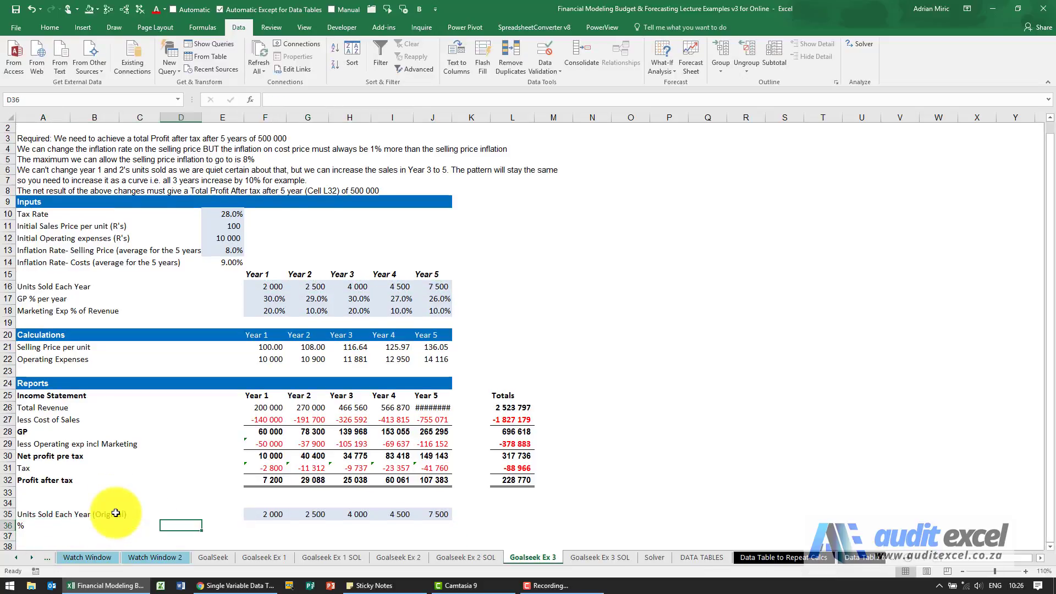
{"action": "type", "text": "100"}
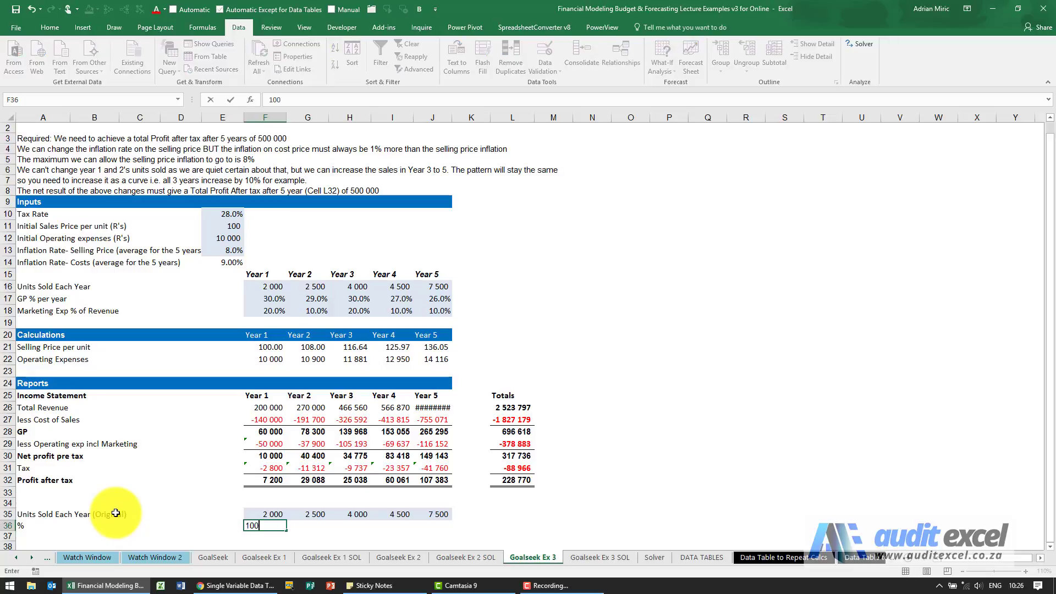
{"action": "key", "text": "Return"}
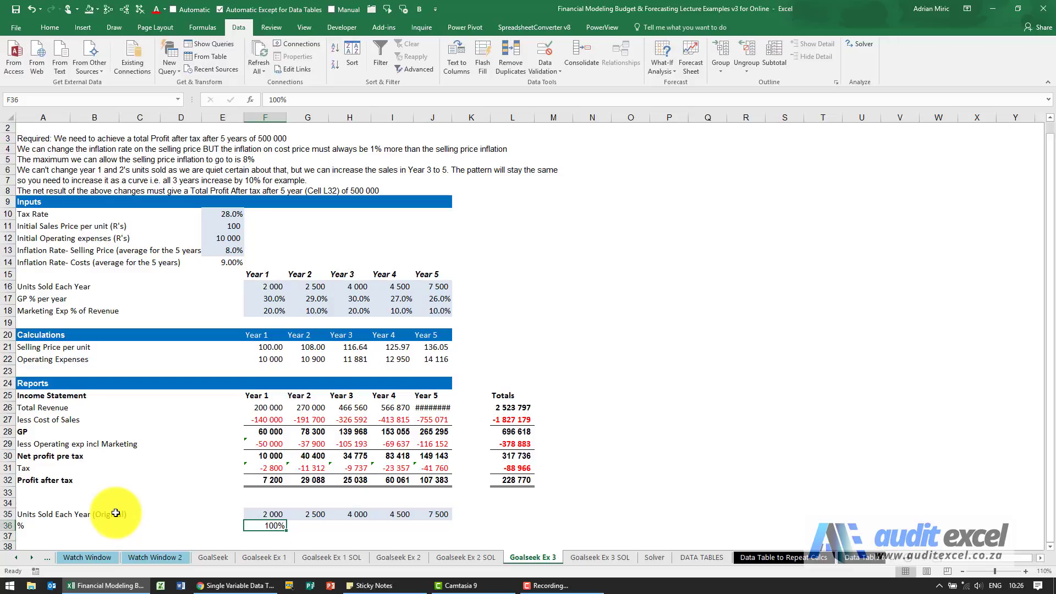
{"action": "key", "text": "Right"}
{"action": "key", "text": "ctrl+v"}
{"action": "key", "text": "Right"}
{"action": "key", "text": "ctrl+v"}
- Shade the 100% cells F36:H36 with a light blue input fill
{"action": "key", "text": "Left"}
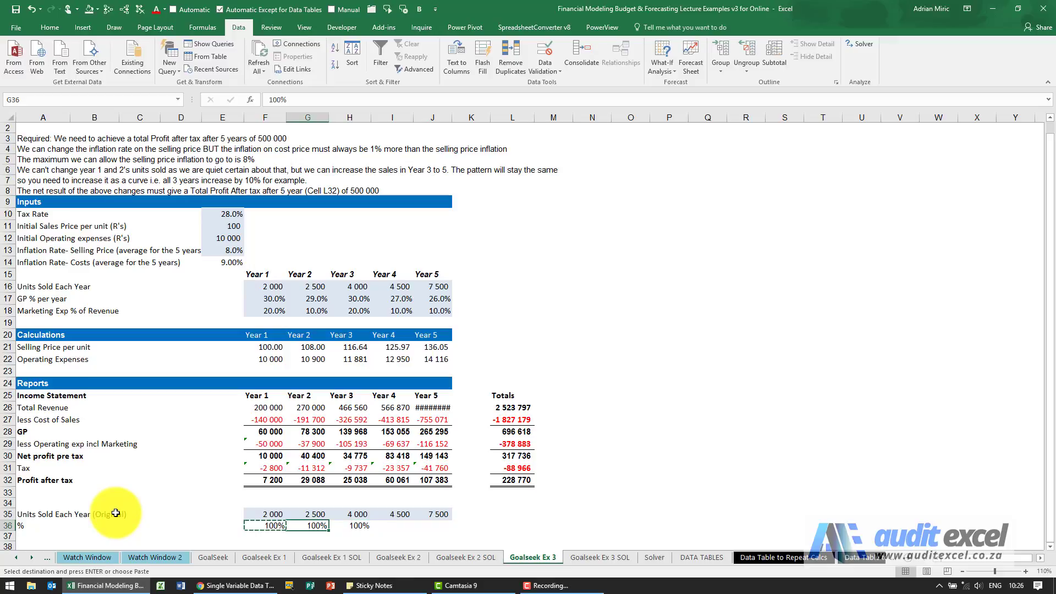
{"action": "key", "text": "Left"}
{"action": "key", "text": "shift+Right"}
{"action": "key", "text": "shift+Right"}
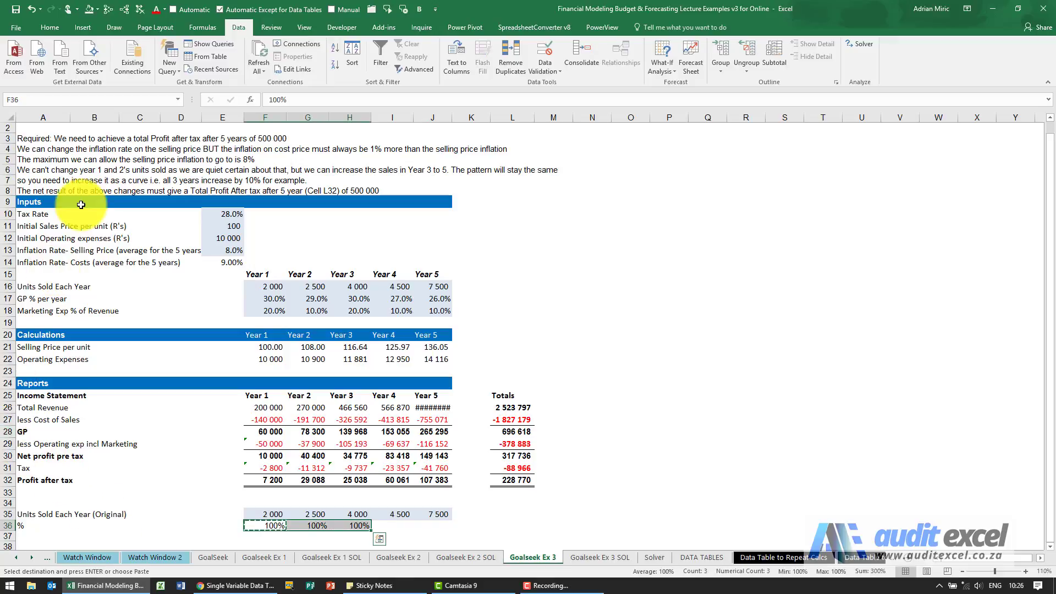
{"action": "left_click", "coordinate": [96, 9]}
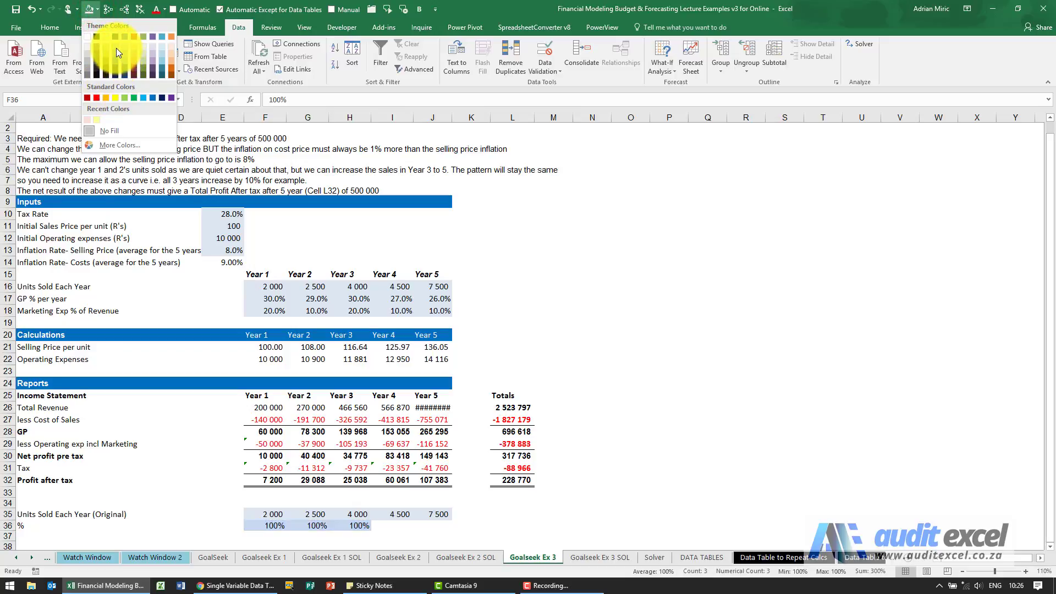
{"action": "left_click", "coordinate": [116, 47]}
{"action": "left_click", "coordinate": [97, 10]}
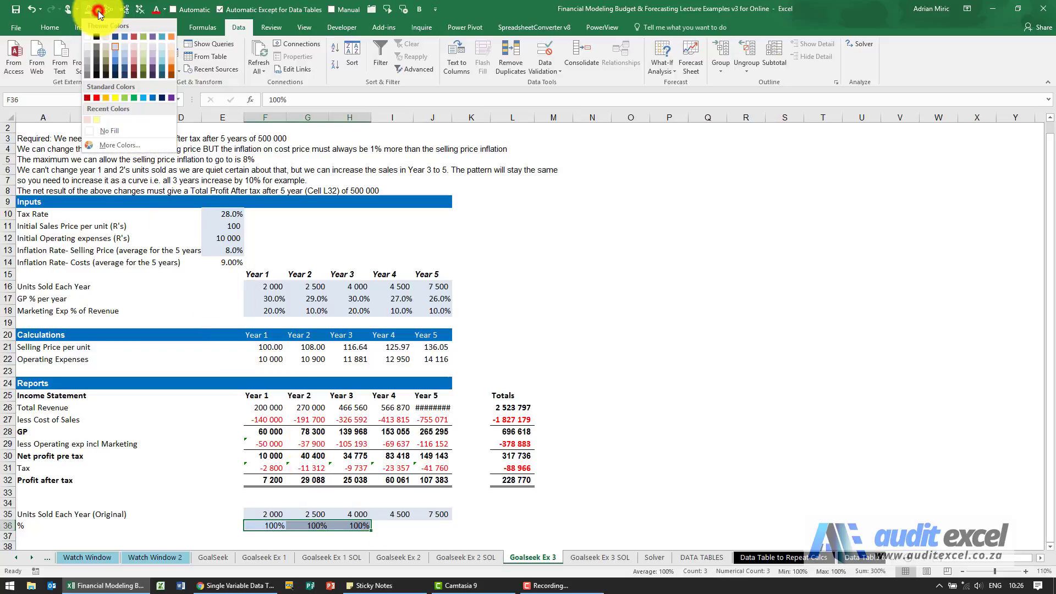
{"action": "left_click", "coordinate": [123, 46]}
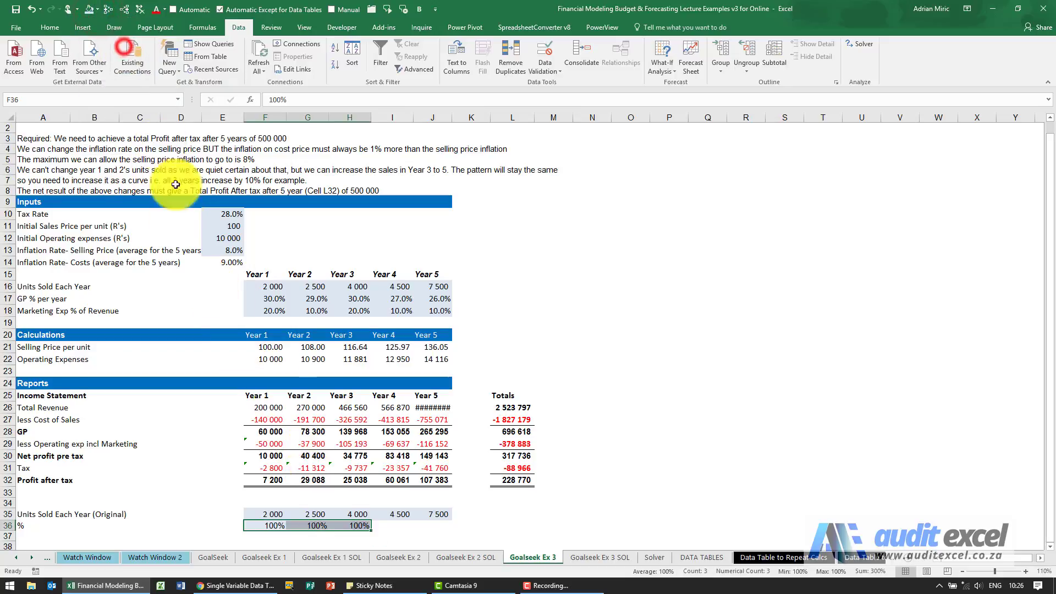
- Link the Year 4 percentage in I36 to H36 with =H36 and copy the formula to Year 5 in J36
{"action": "left_click", "coordinate": [388, 528]}
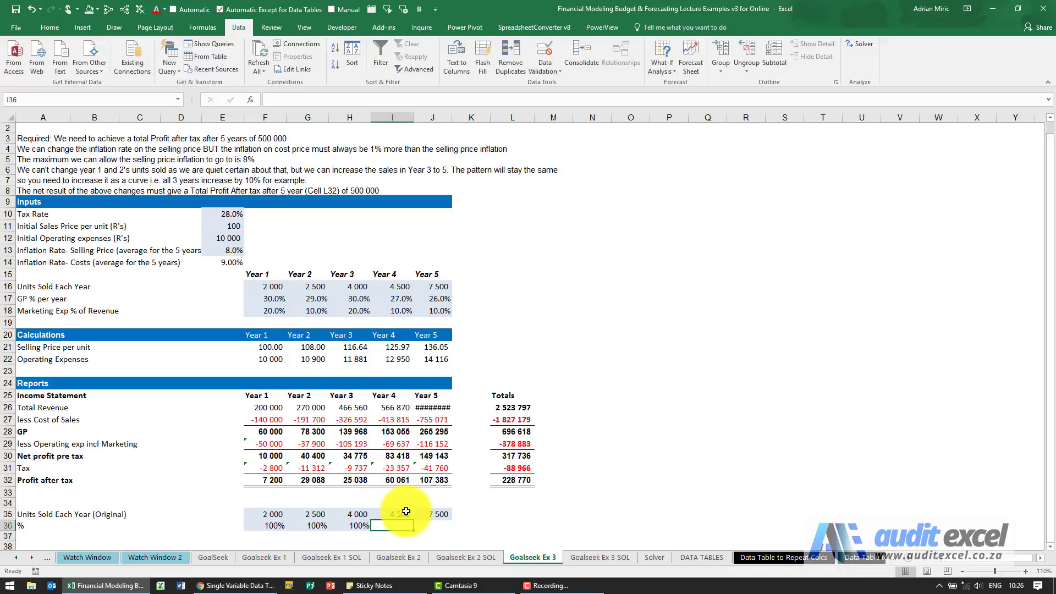
{"action": "type", "text": "="}
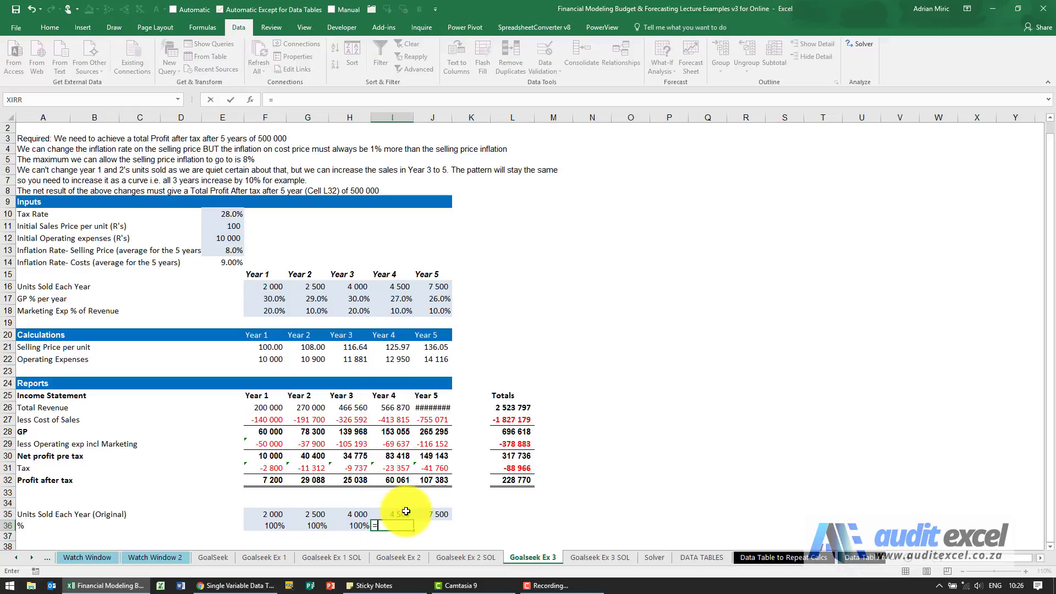
{"action": "left_click", "coordinate": [356, 528]}
{"action": "key", "text": "ctrl+Return"}
{"action": "key", "text": "ctrl+c"}
{"action": "key", "text": "Right"}
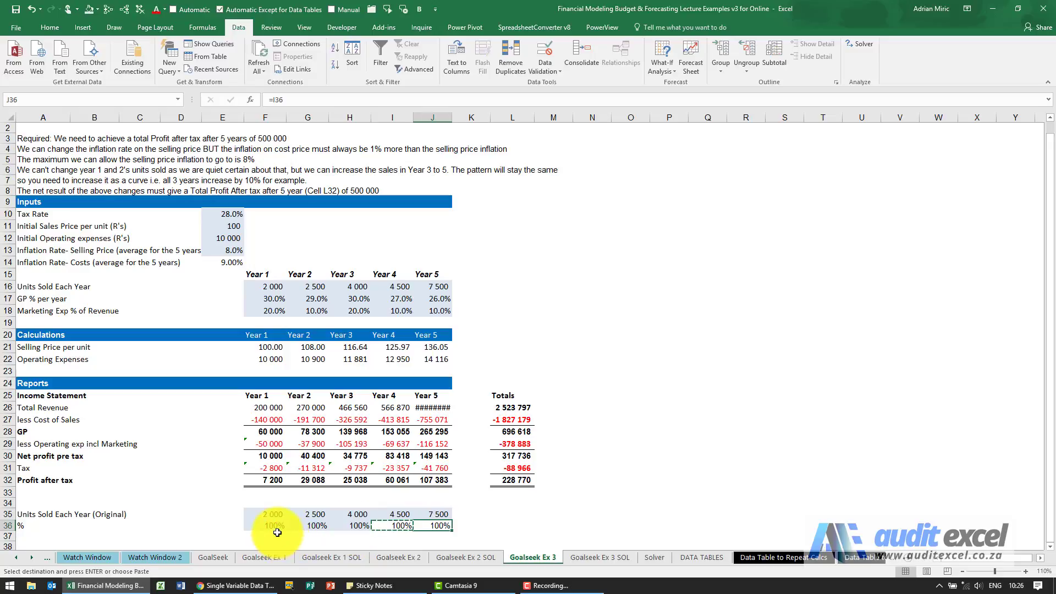
{"action": "left_click", "coordinate": [307, 526]}
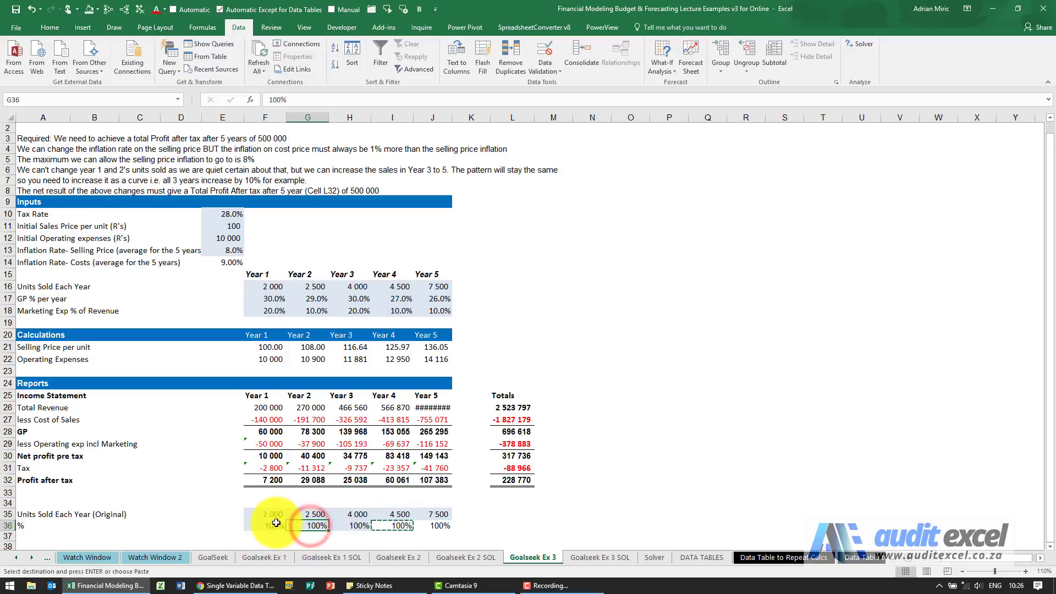
{"action": "left_click", "coordinate": [354, 526]}
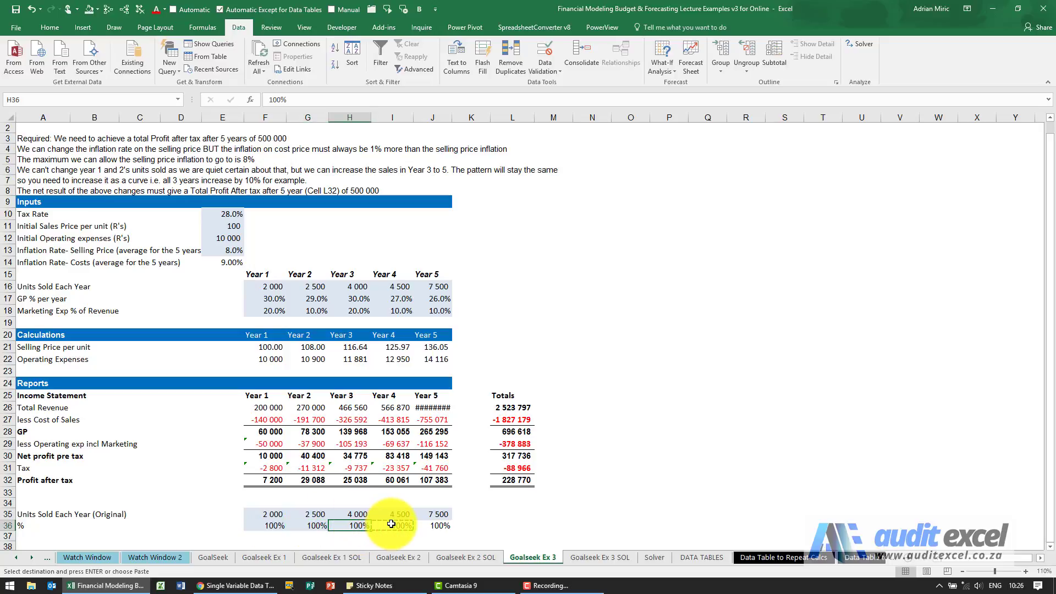
- Replace the Year 1 units sold in F16 with the formula =F35*F36
{"action": "left_click", "coordinate": [270, 287]}
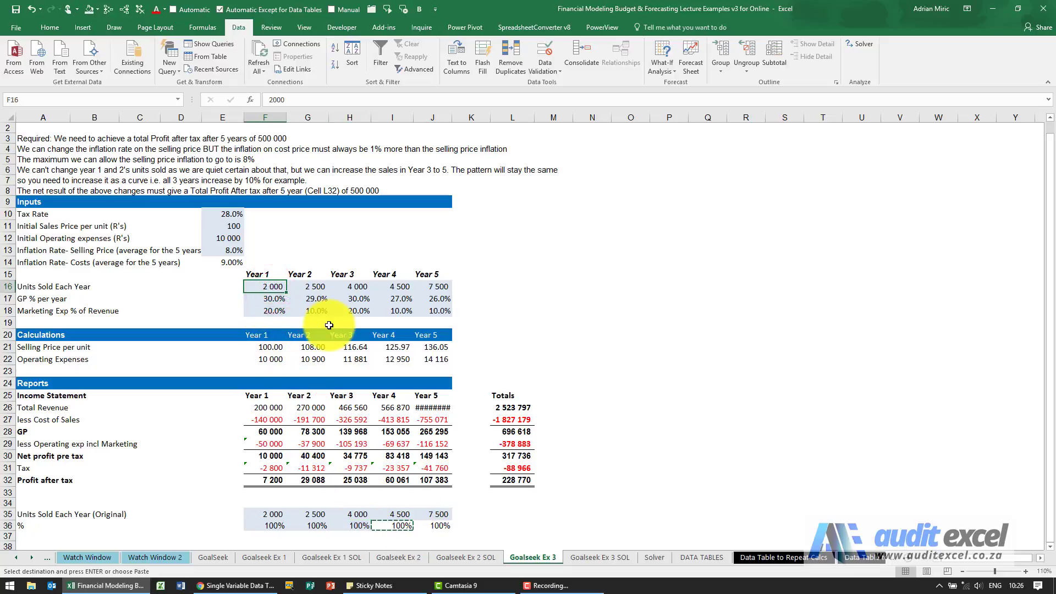
{"action": "type", "text": "="}
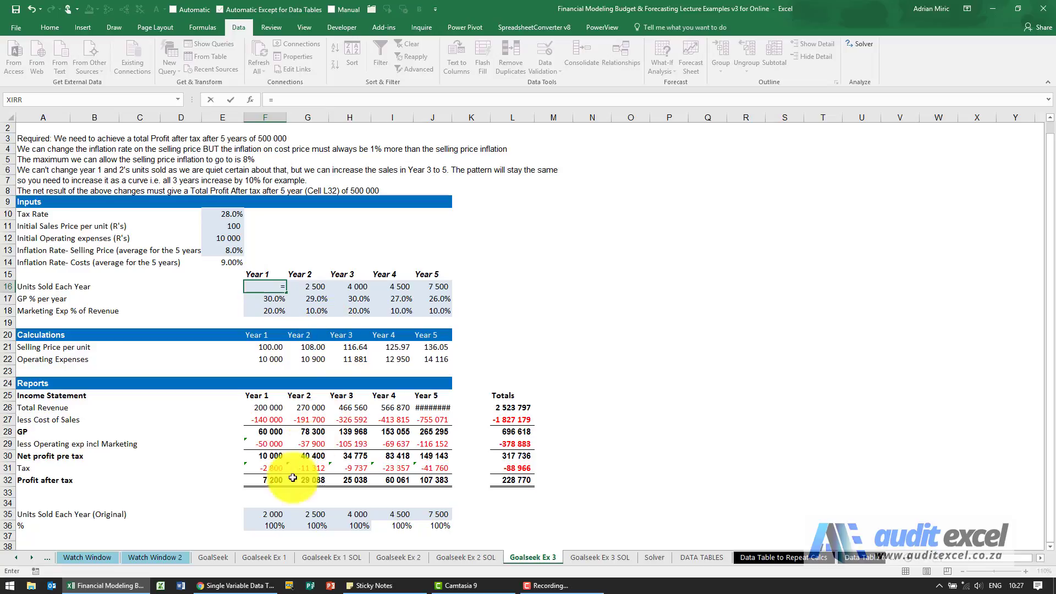
{"action": "type", "text": "F35*"}
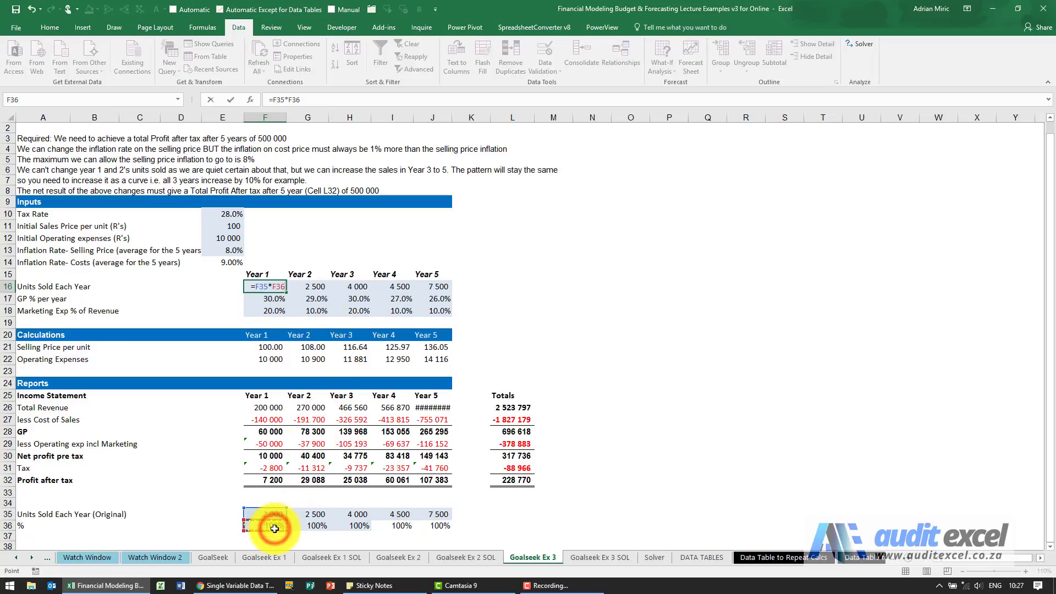
{"action": "key", "text": "ctrl+Return"}
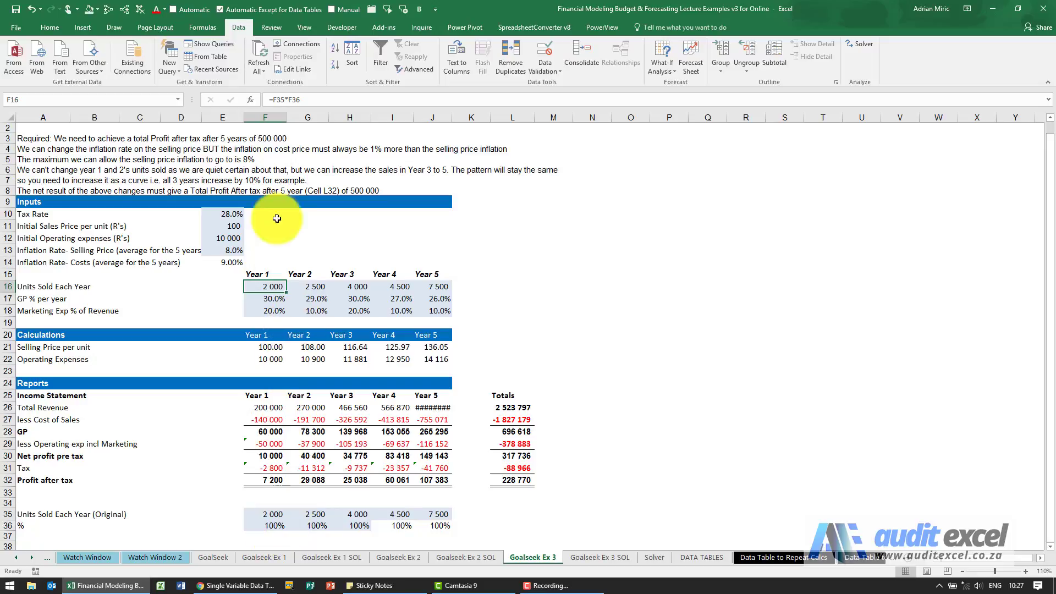
- Remove the input fill from F16 and extend its formula and formatting across to J16
{"action": "left_click", "coordinate": [98, 13]}
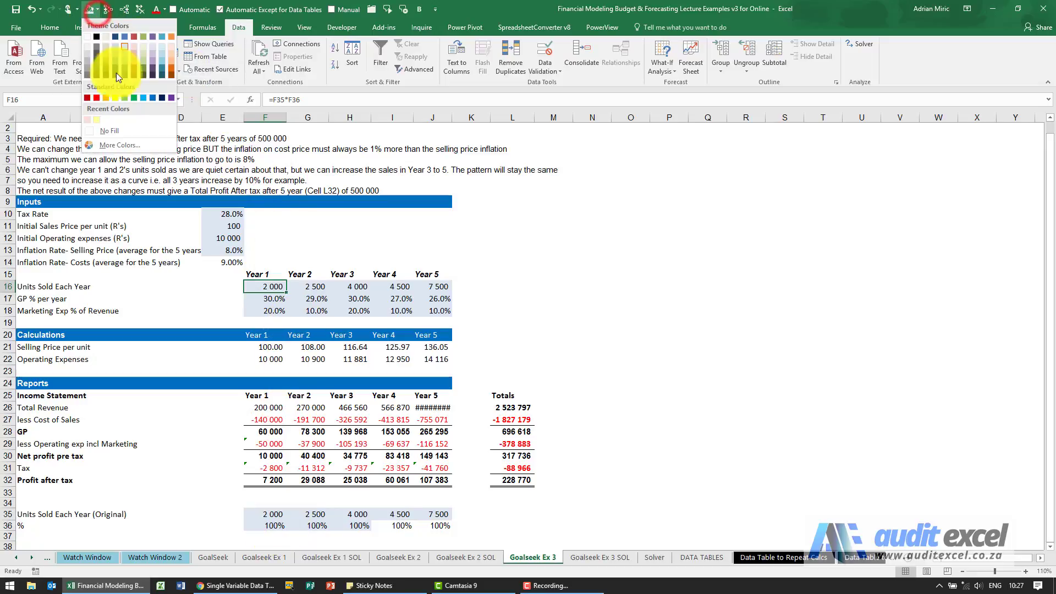
{"action": "left_click", "coordinate": [117, 131]}
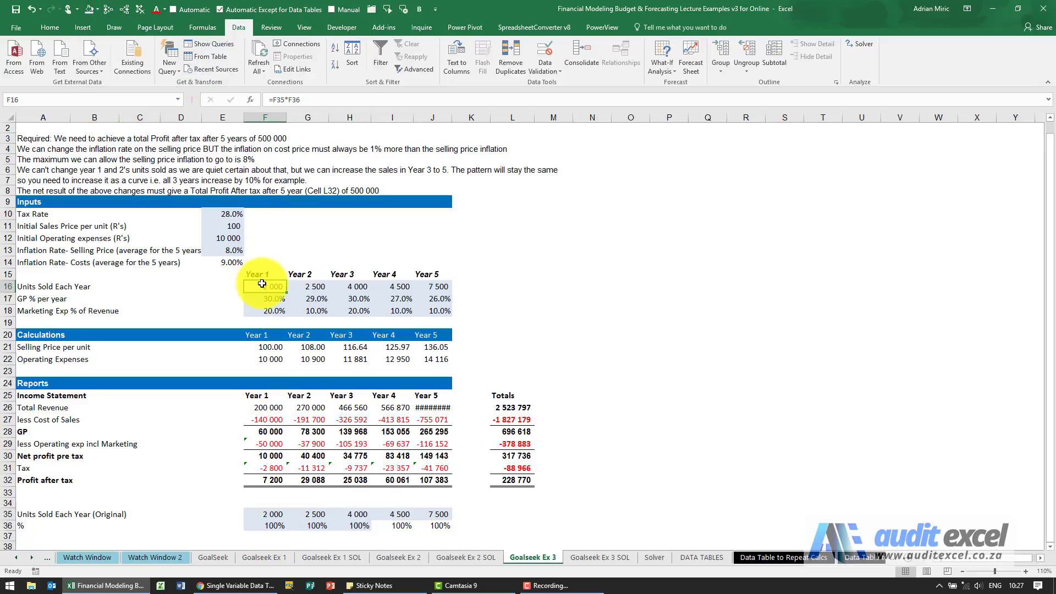
{"action": "left_click_drag", "start_coordinate": [265, 286], "coordinate": [441, 292]}
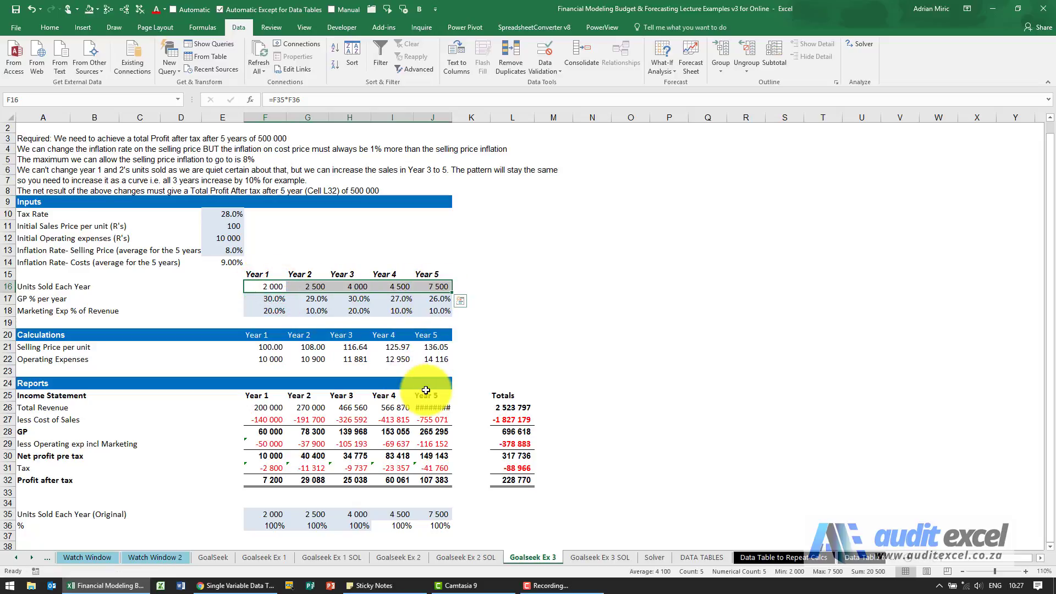
- Goal Seek the total profit after tax in L32 to 500000 by changing H36, keep the solution, and widen column J to fit its values
{"action": "left_click", "coordinate": [516, 479]}
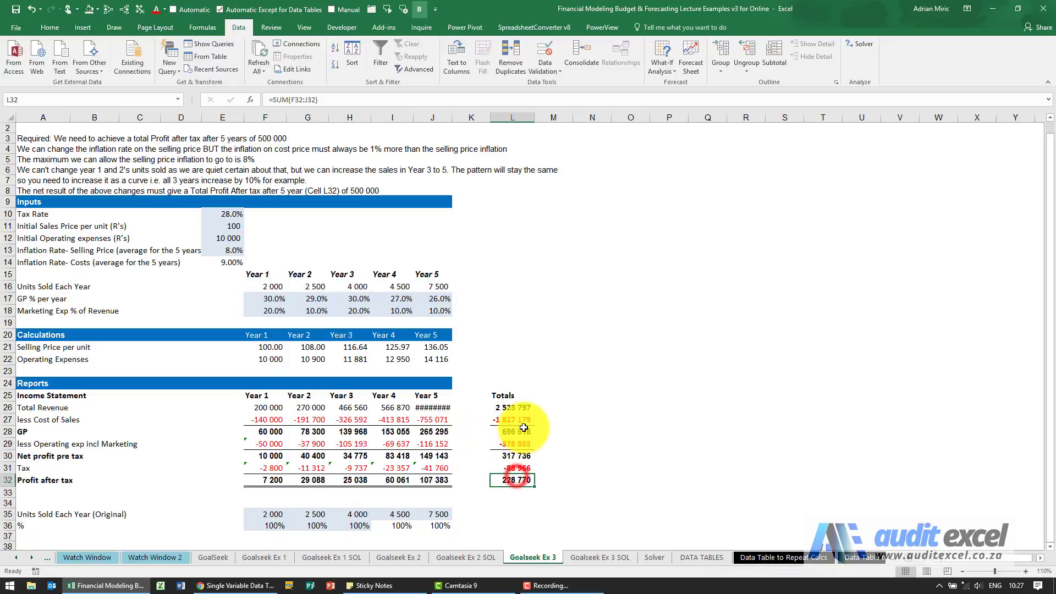
{"action": "left_click", "coordinate": [660, 67]}
{"action": "left_click", "coordinate": [671, 95]}
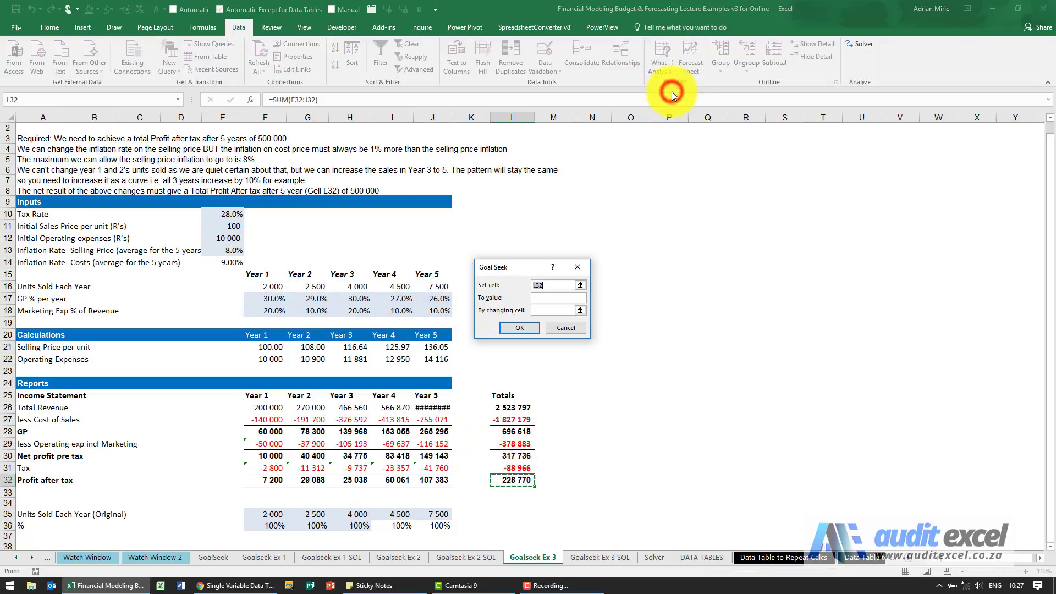
{"action": "left_click", "coordinate": [518, 482]}
{"action": "left_click", "coordinate": [557, 299]}
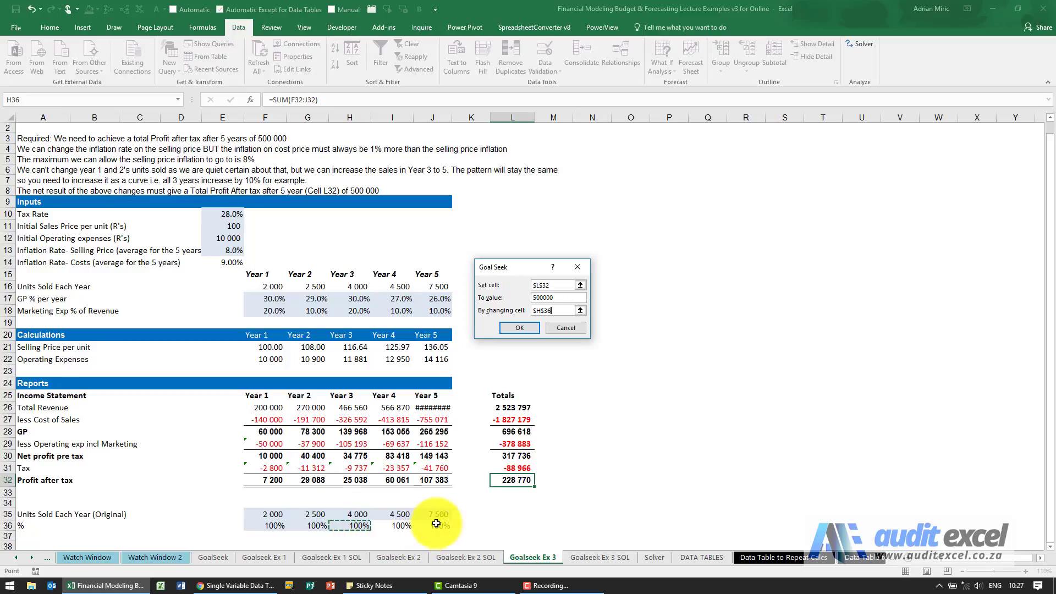
{"action": "left_click", "coordinate": [531, 329]}
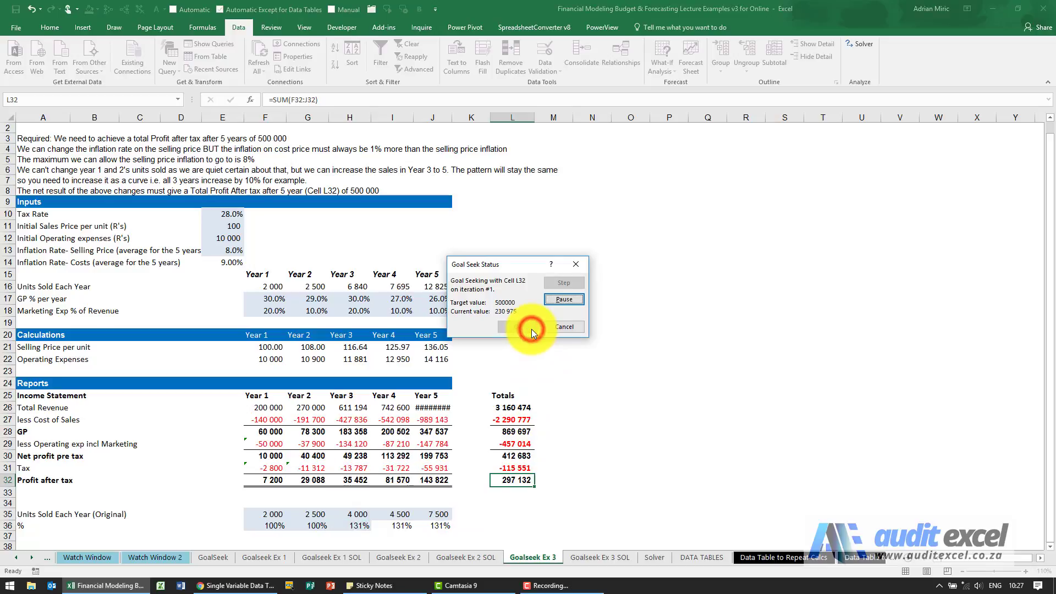
{"action": "left_click", "coordinate": [531, 329]}
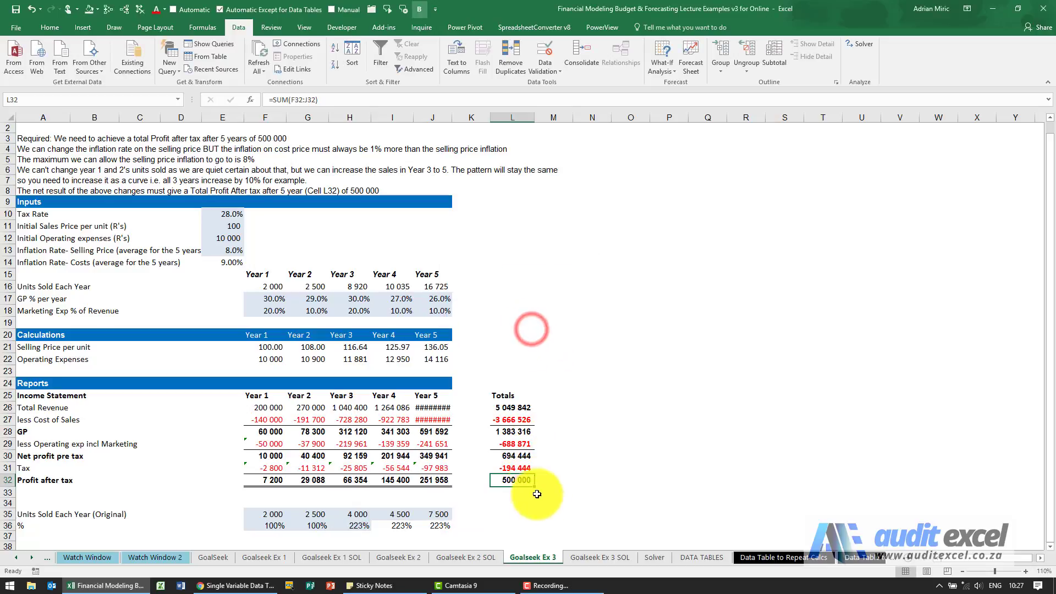
{"action": "left_click_drag", "start_coordinate": [453, 121], "coordinate": [466, 118]}
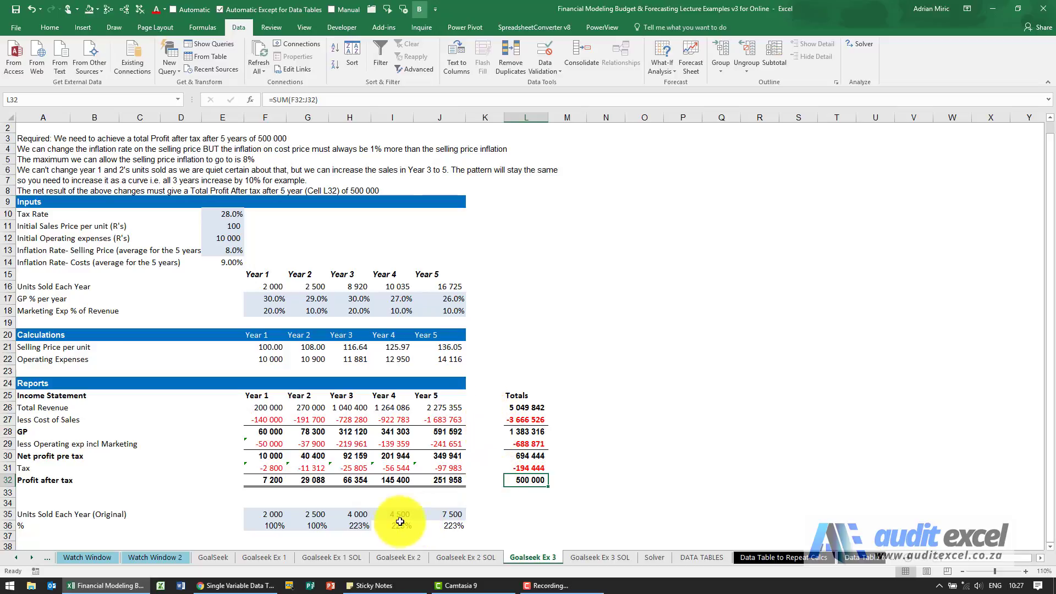